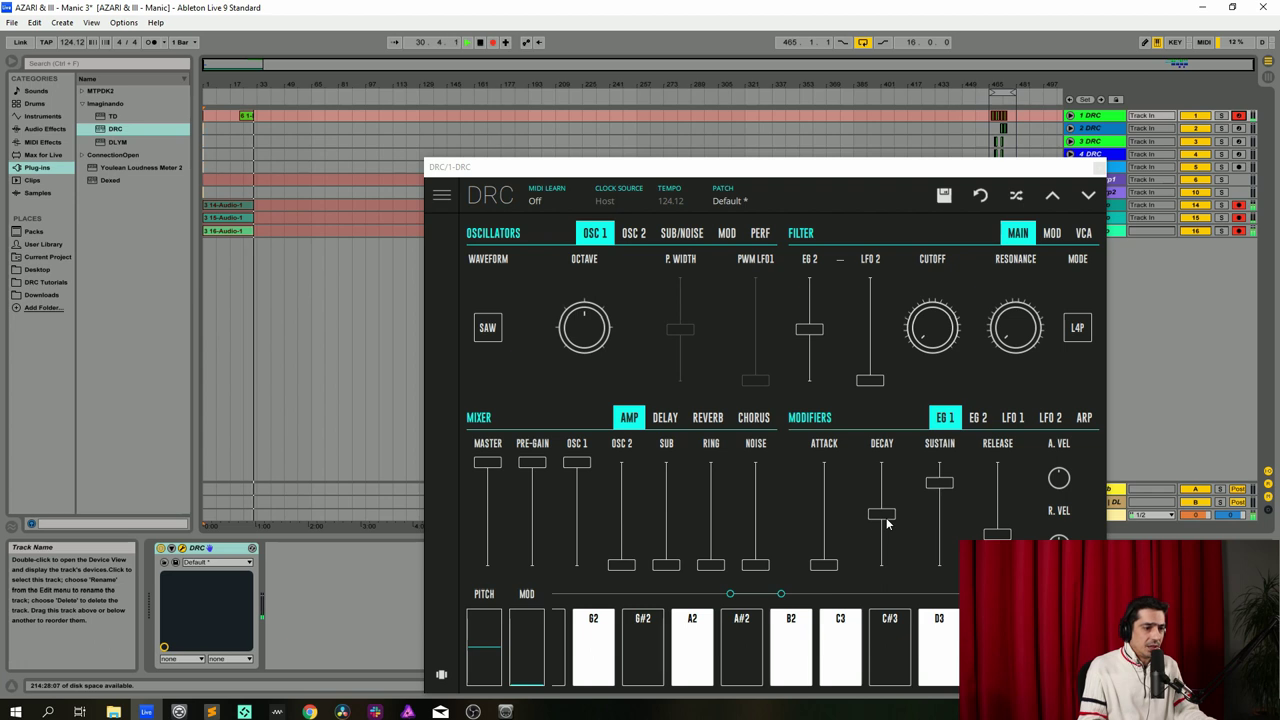
Lower the EG 2 sustain in the DRC synth on track 1 and close its plug-in window.
left_click_drag(886, 519, 895, 519)
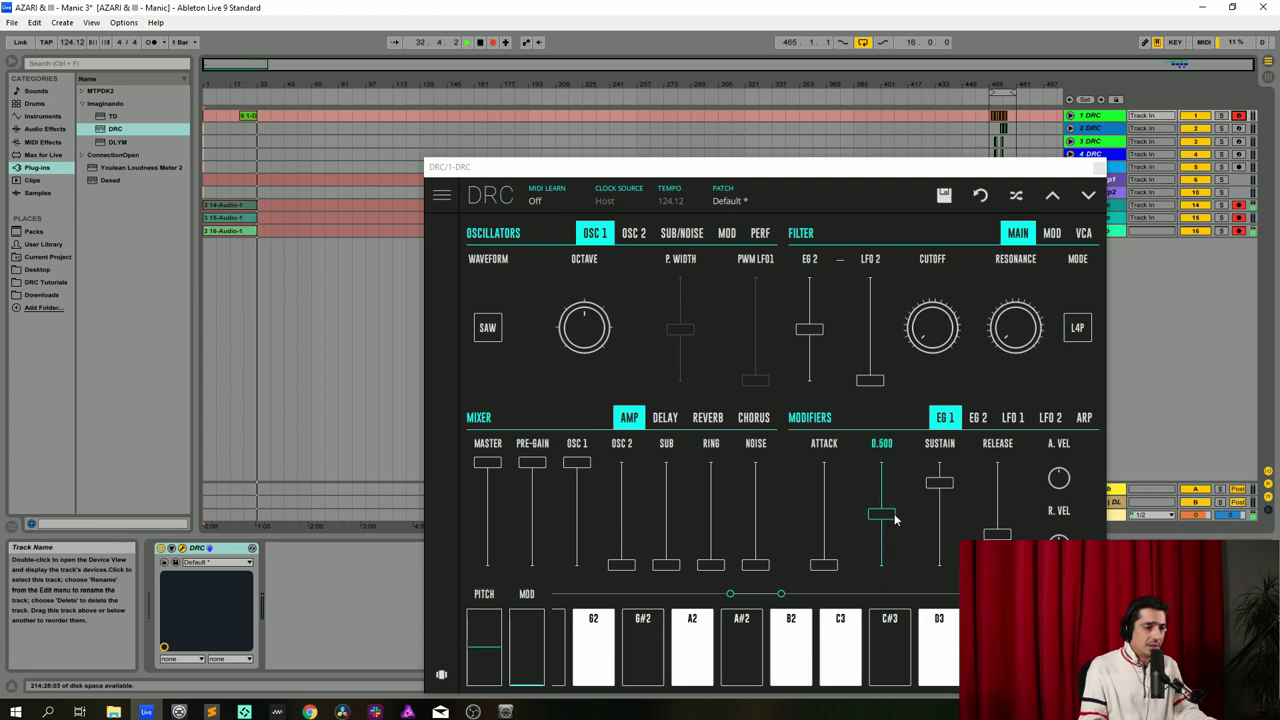
left_click(979, 420)
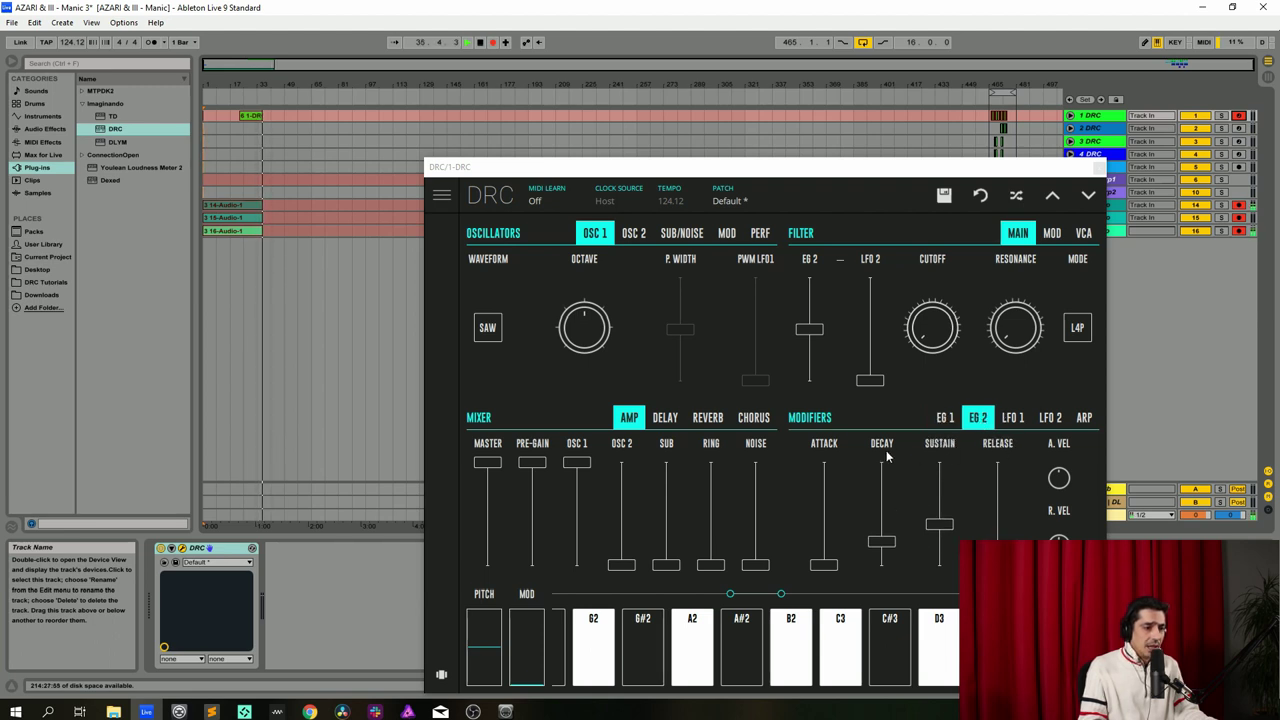
mouse_move(885, 446)
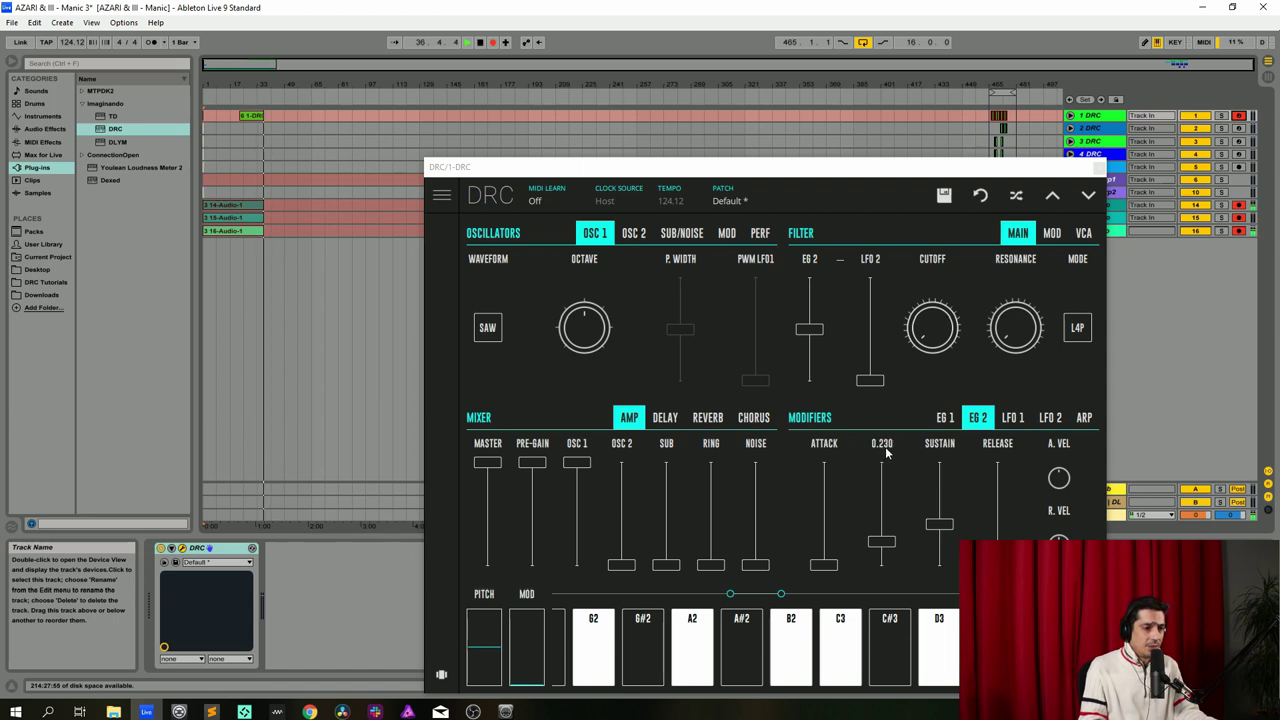
mouse_move(945, 450)
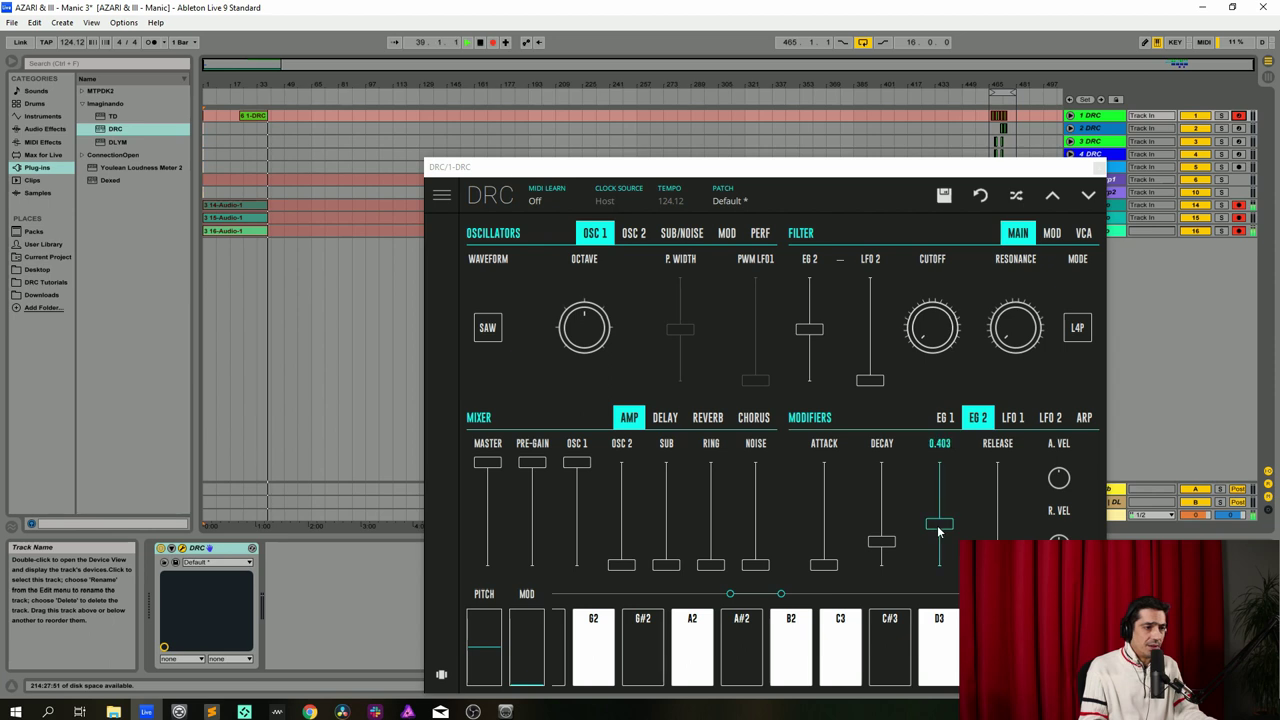
left_click_drag(937, 525, 938, 547)
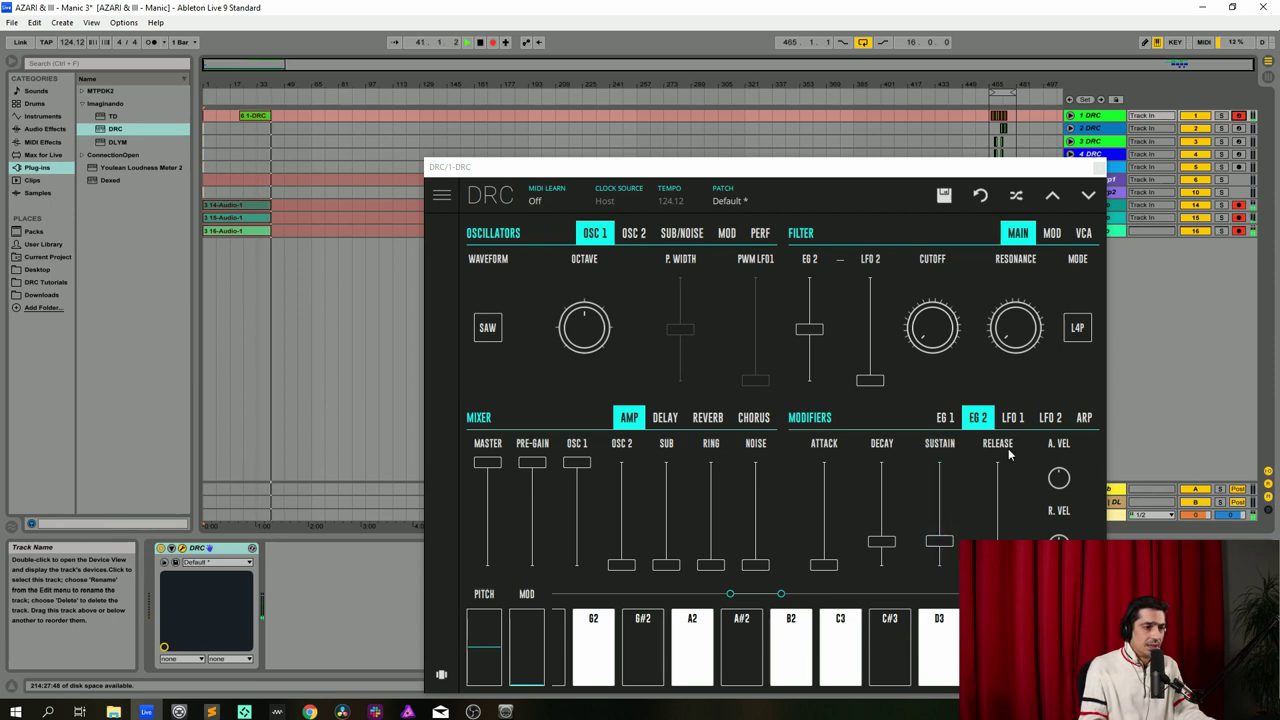
mouse_move(1008, 455)
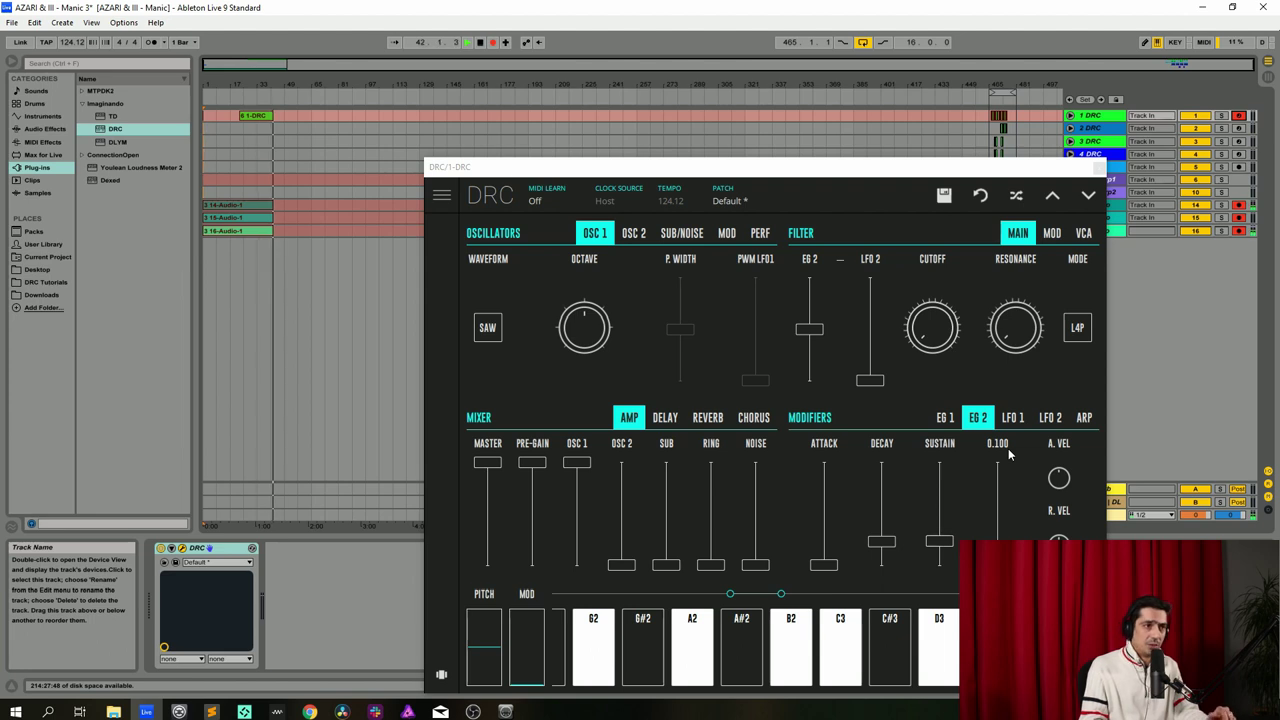
left_click(1098, 166)
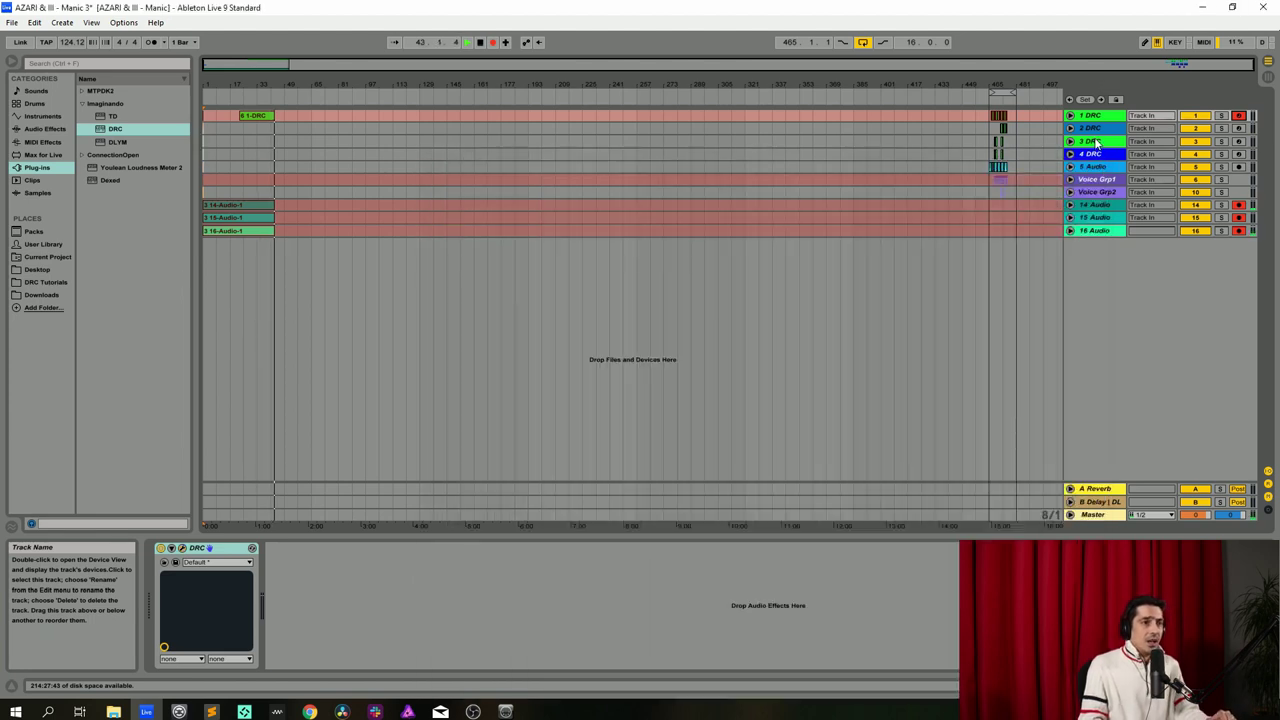
Open the DRC plug-in of track 2 and reposition its window so the whole synth panel can be seen.
left_click(1093, 129)
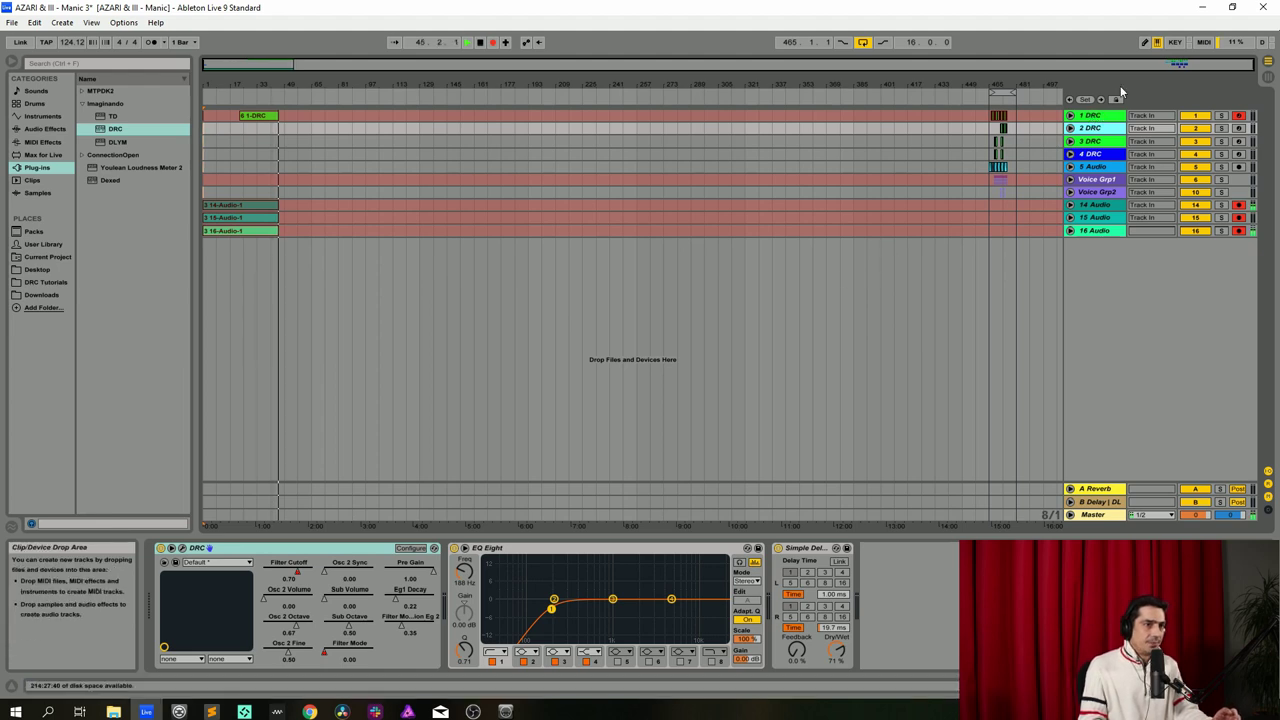
left_click(1090, 116)
right_click(218, 550)
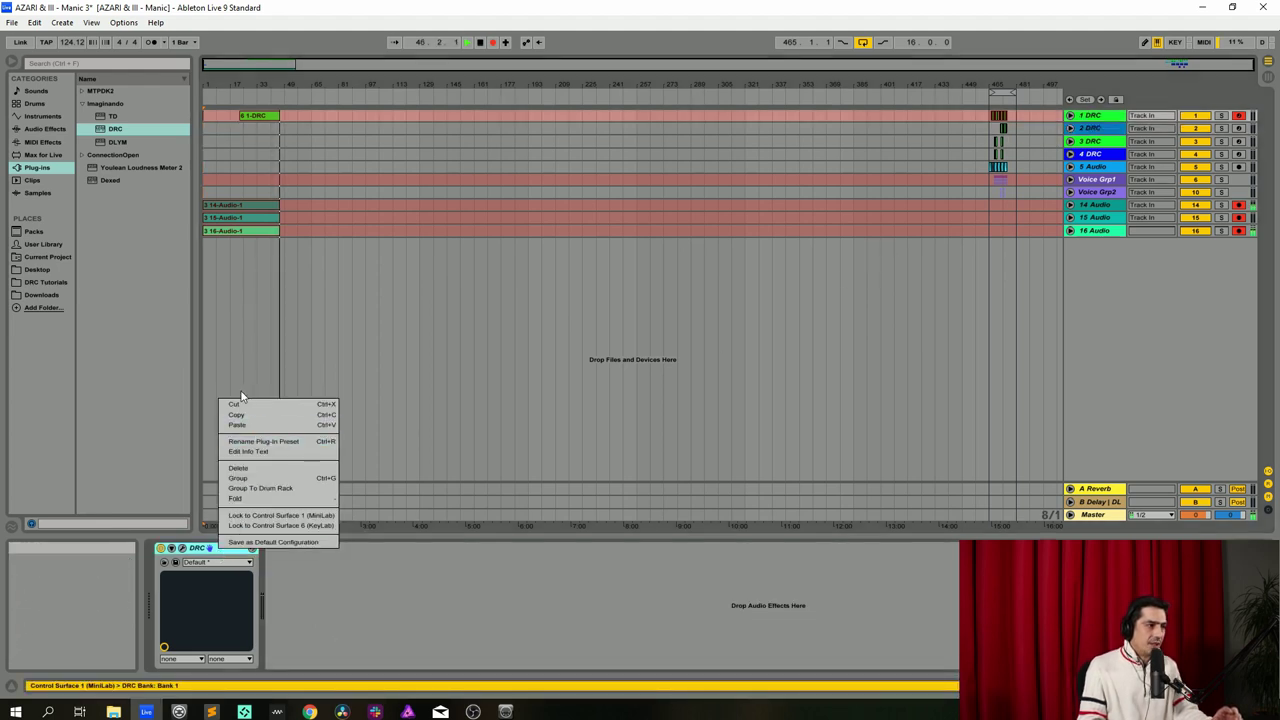
left_click(1115, 130)
left_click(1115, 130)
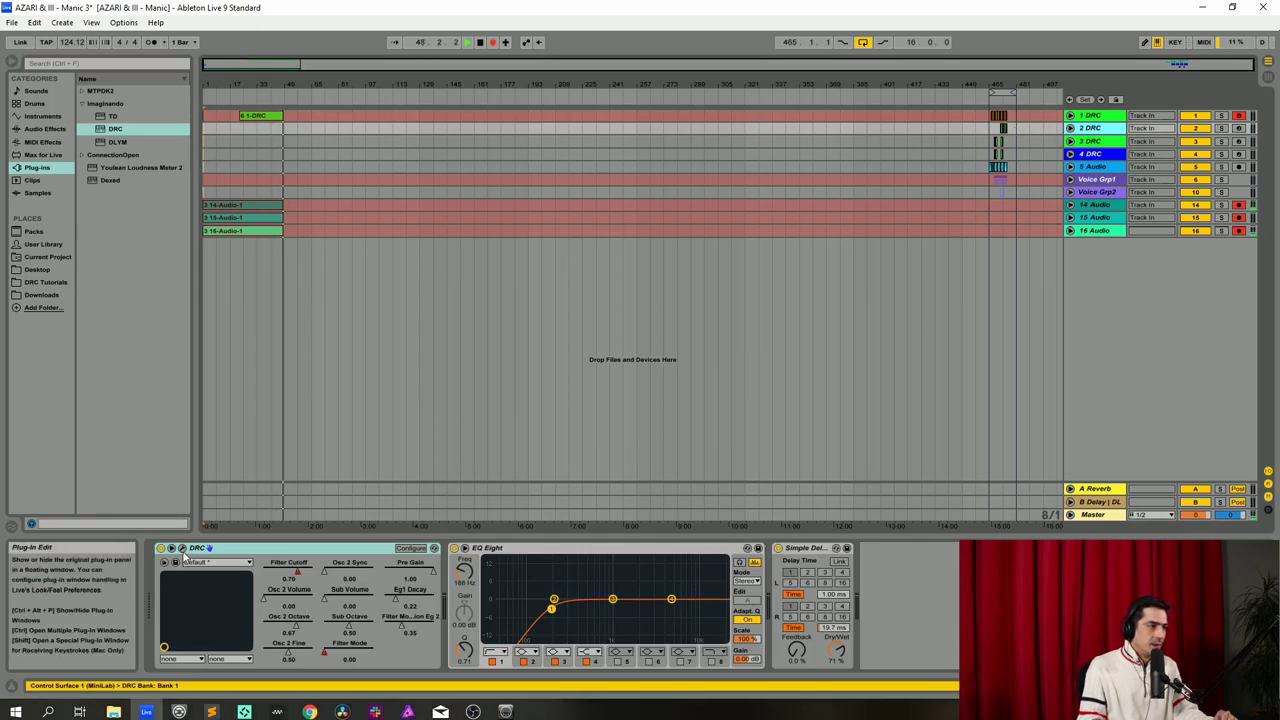
left_click(182, 549)
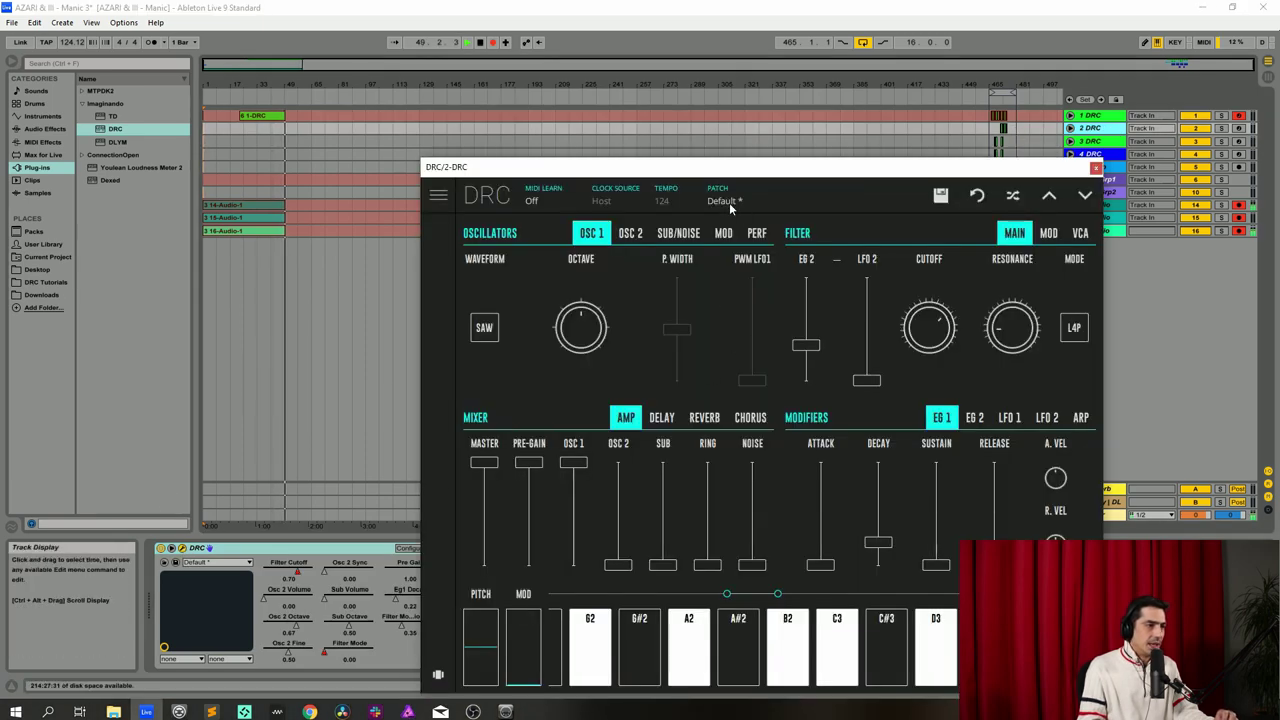
left_click_drag(755, 172, 676, 187)
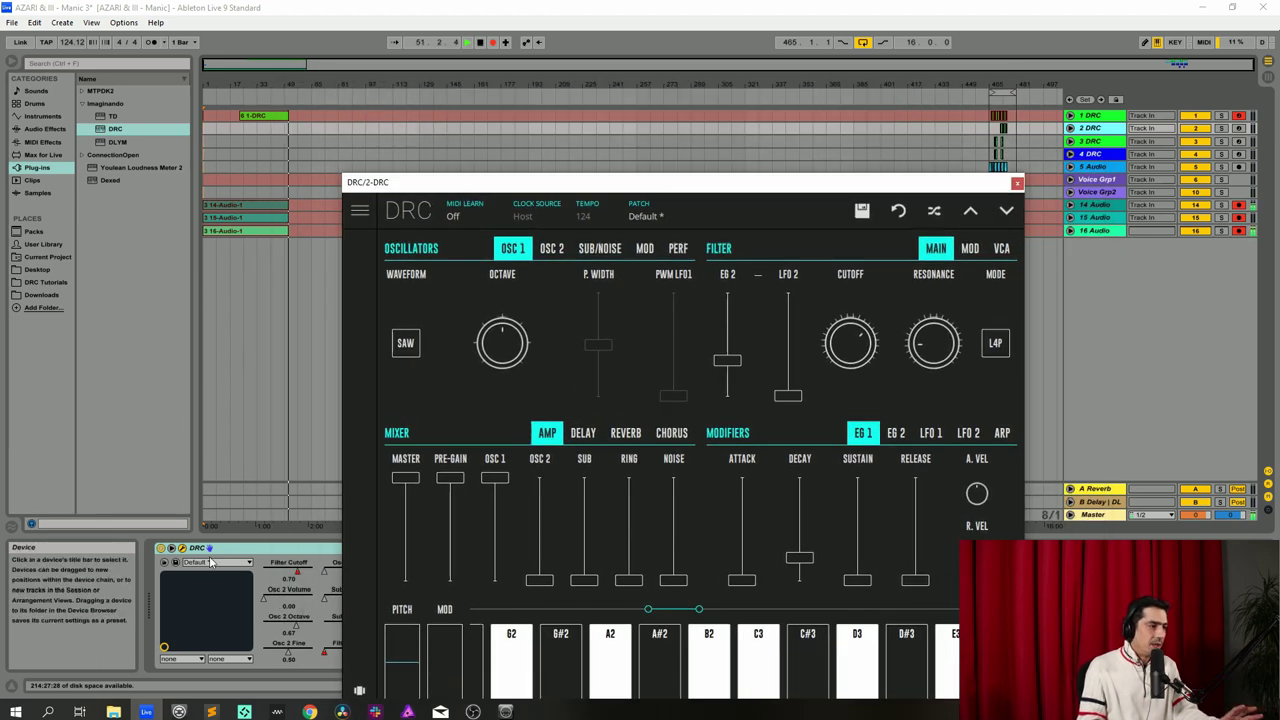
left_click_drag(558, 186, 505, 90)
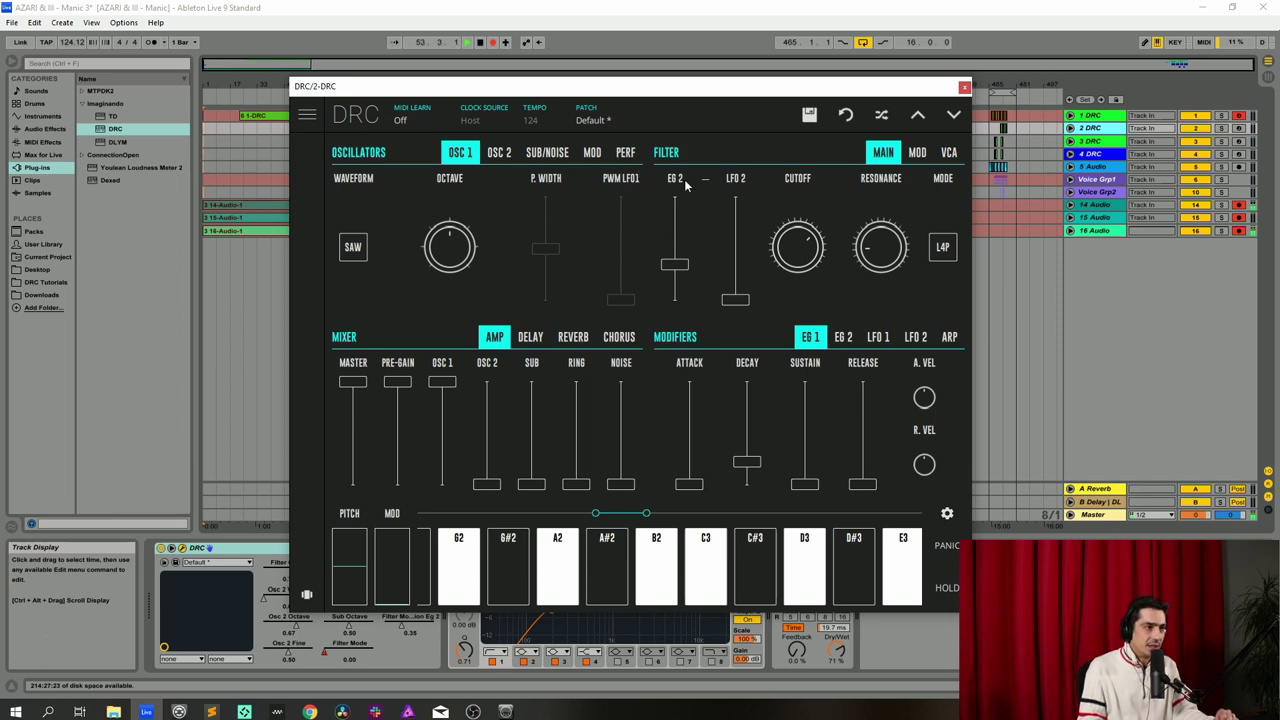
Examine track 2's DRC filter EG 2 amount, cutoff and resonance, plus the decay settings of EG 1 and EG 2.
mouse_move(686, 185)
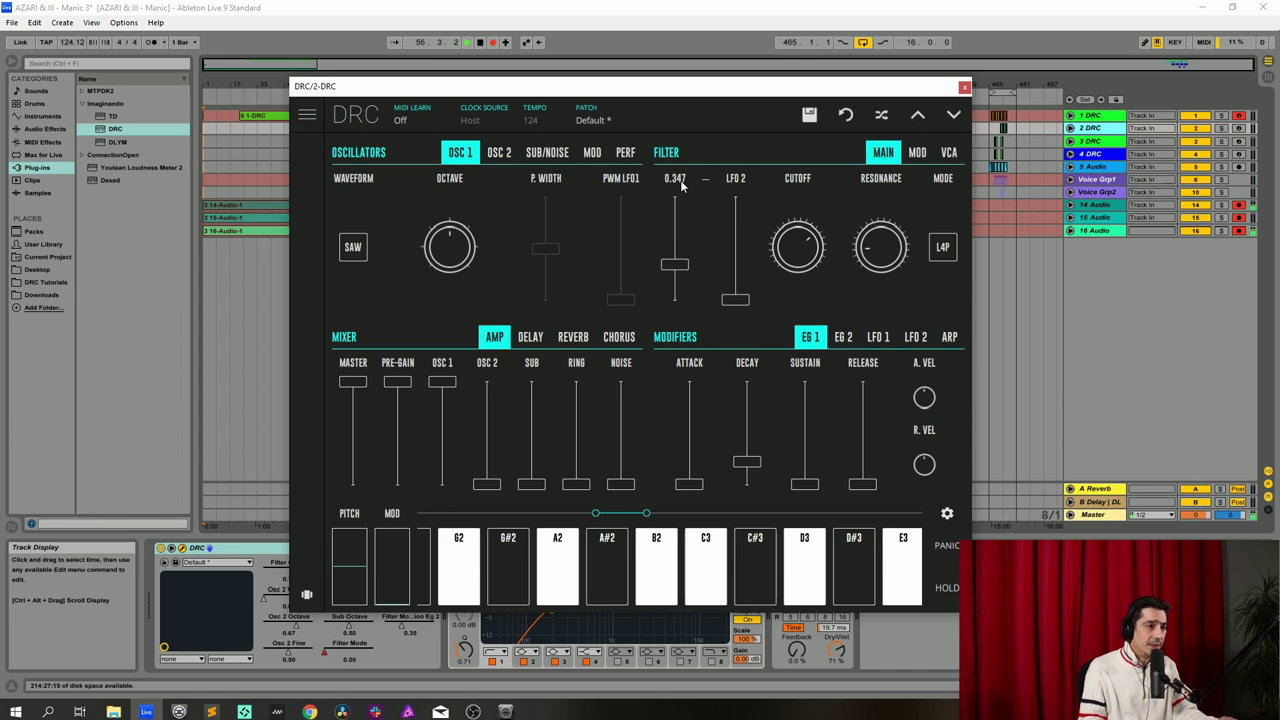
mouse_move(792, 252)
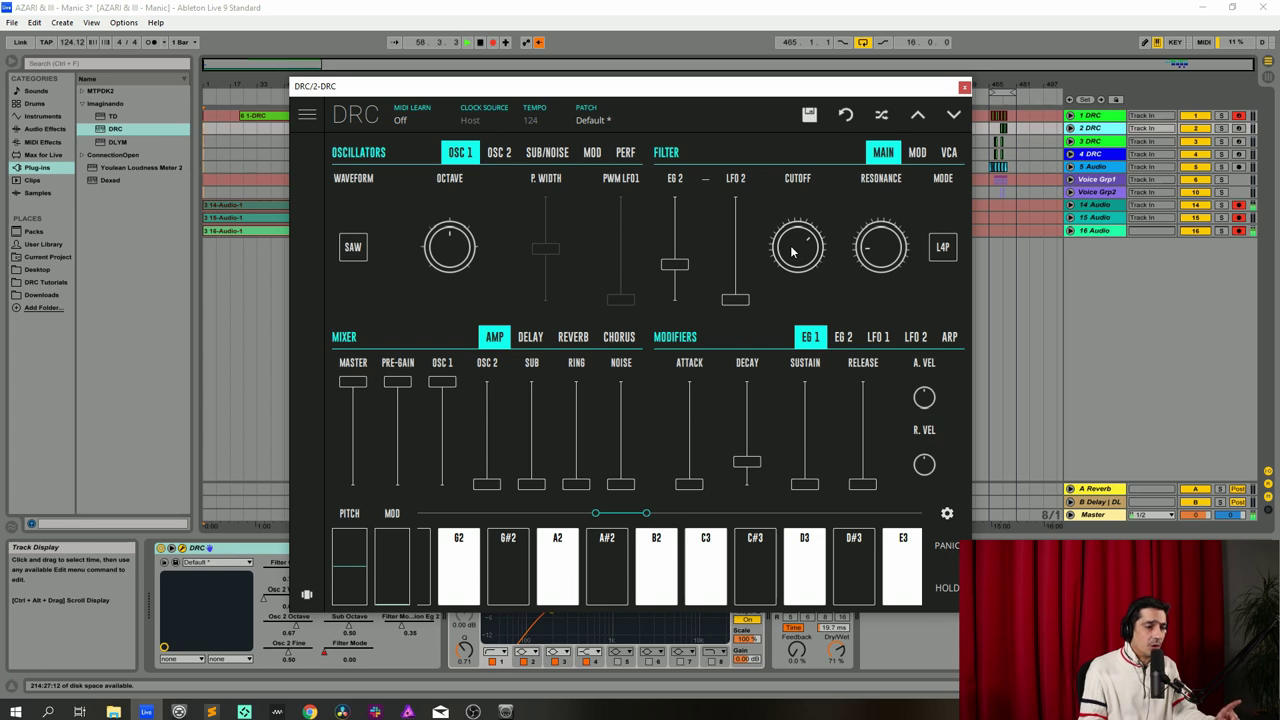
mouse_move(888, 248)
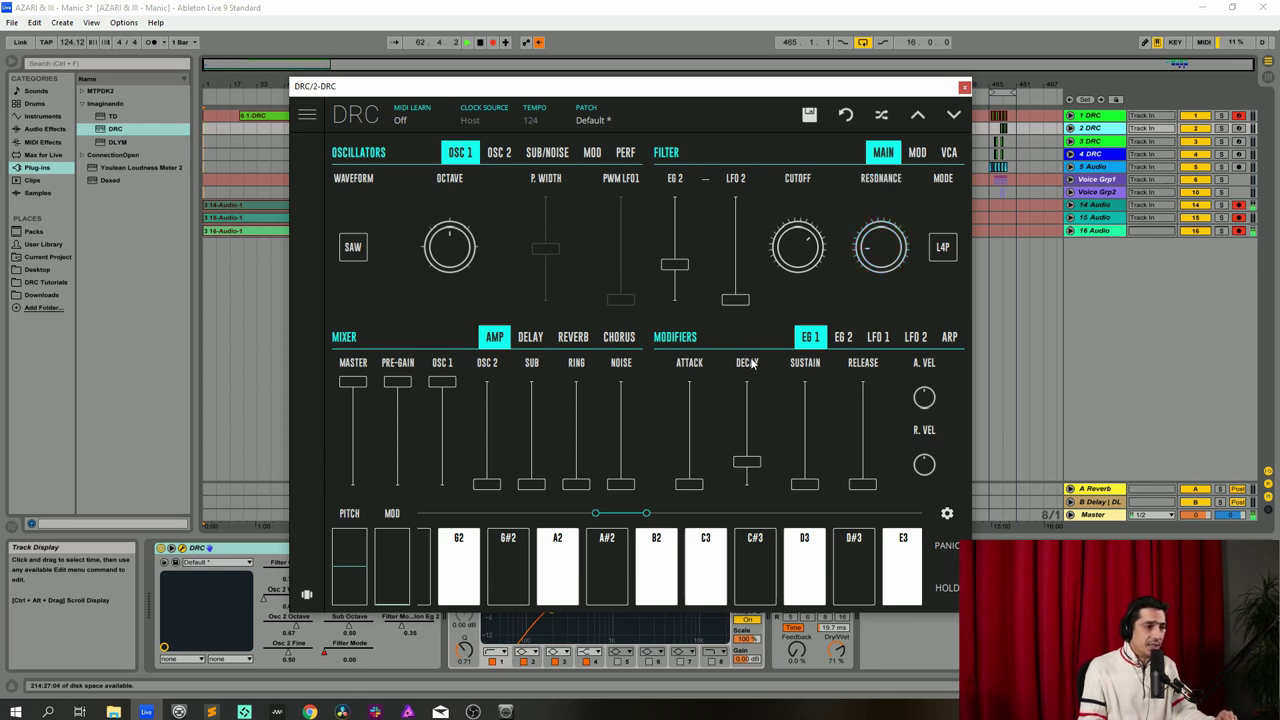
mouse_move(754, 371)
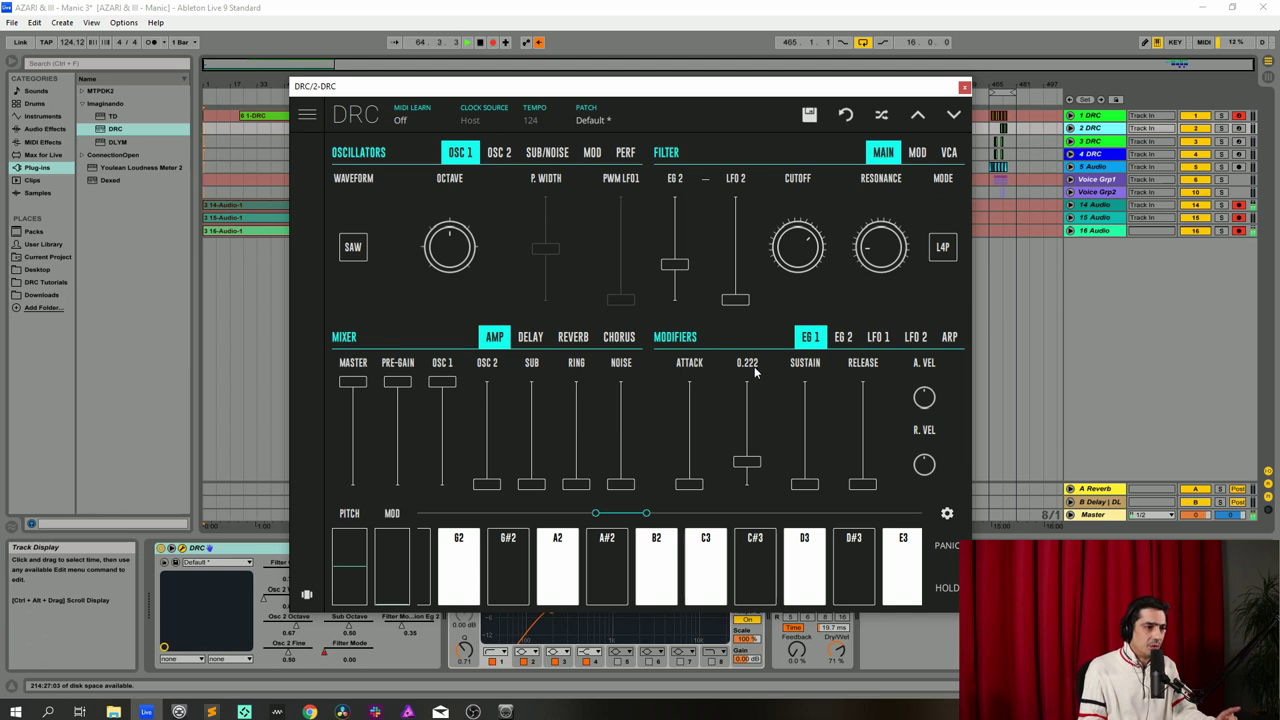
left_click(845, 339)
mouse_move(757, 369)
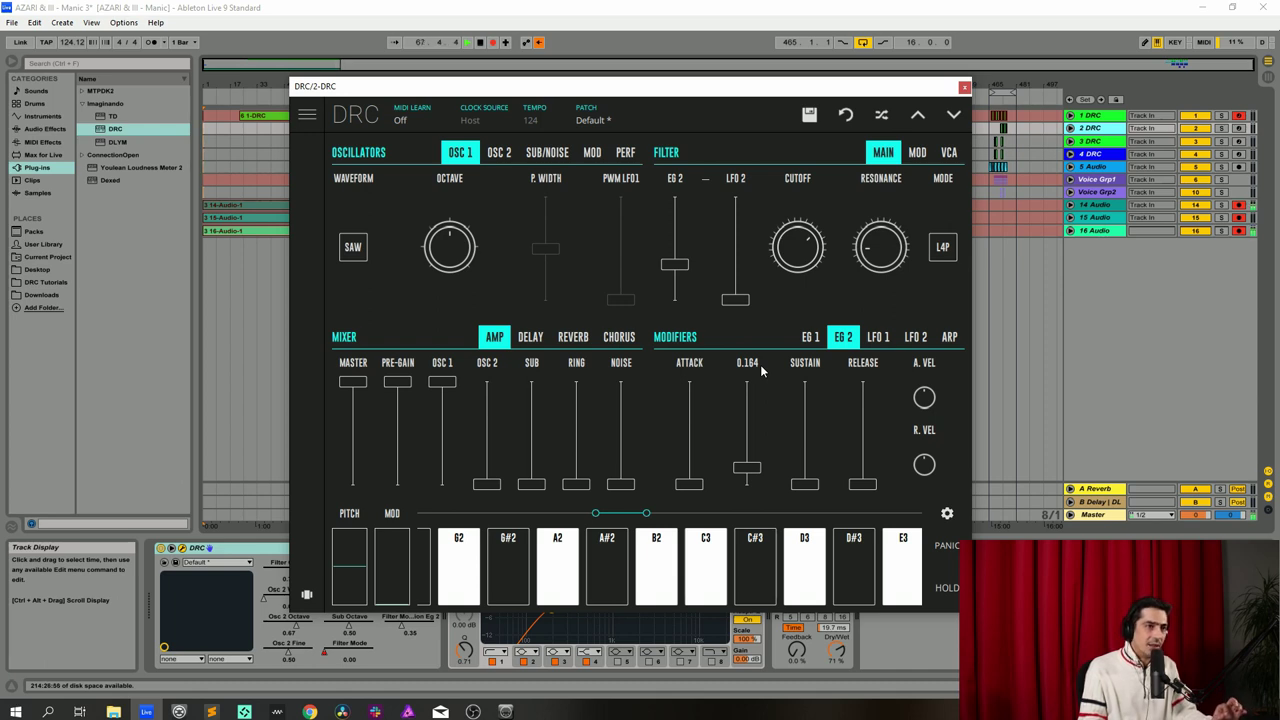
Unfold track 2 to inspect its Filter Cutoff automation in the arrangement, closing the DRC window that covers it.
left_click(1080, 118)
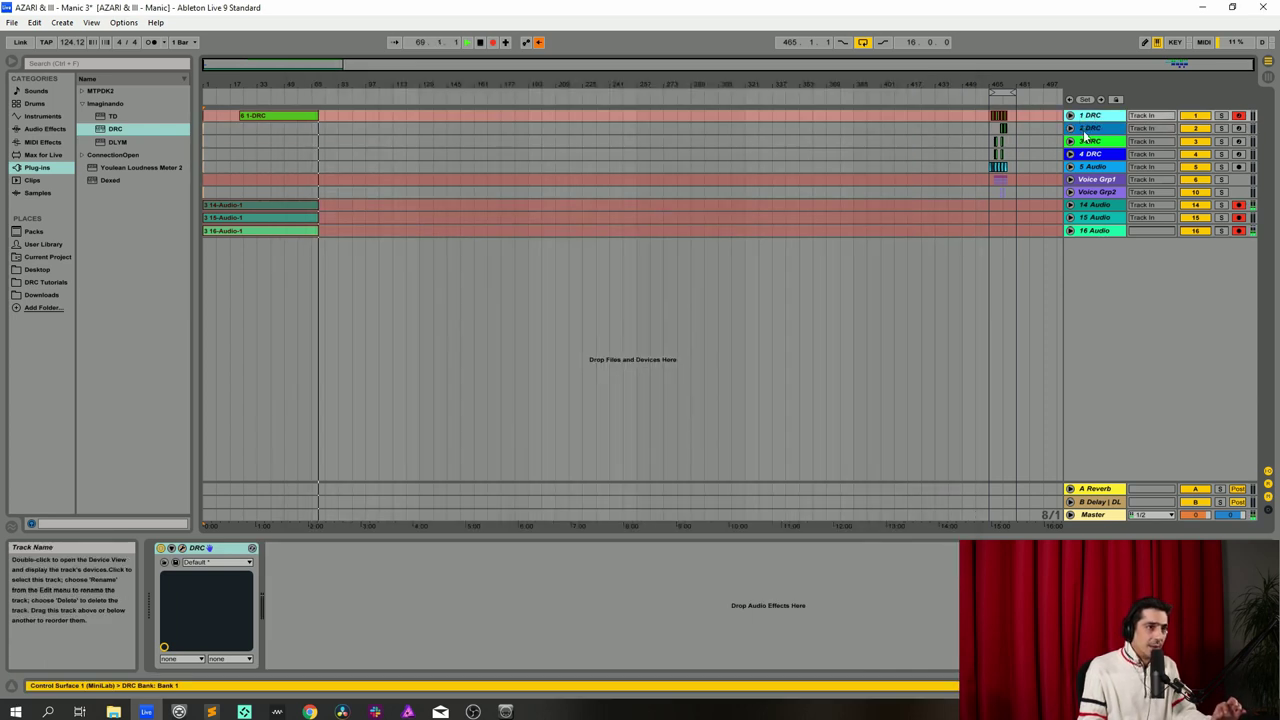
left_click(1071, 129)
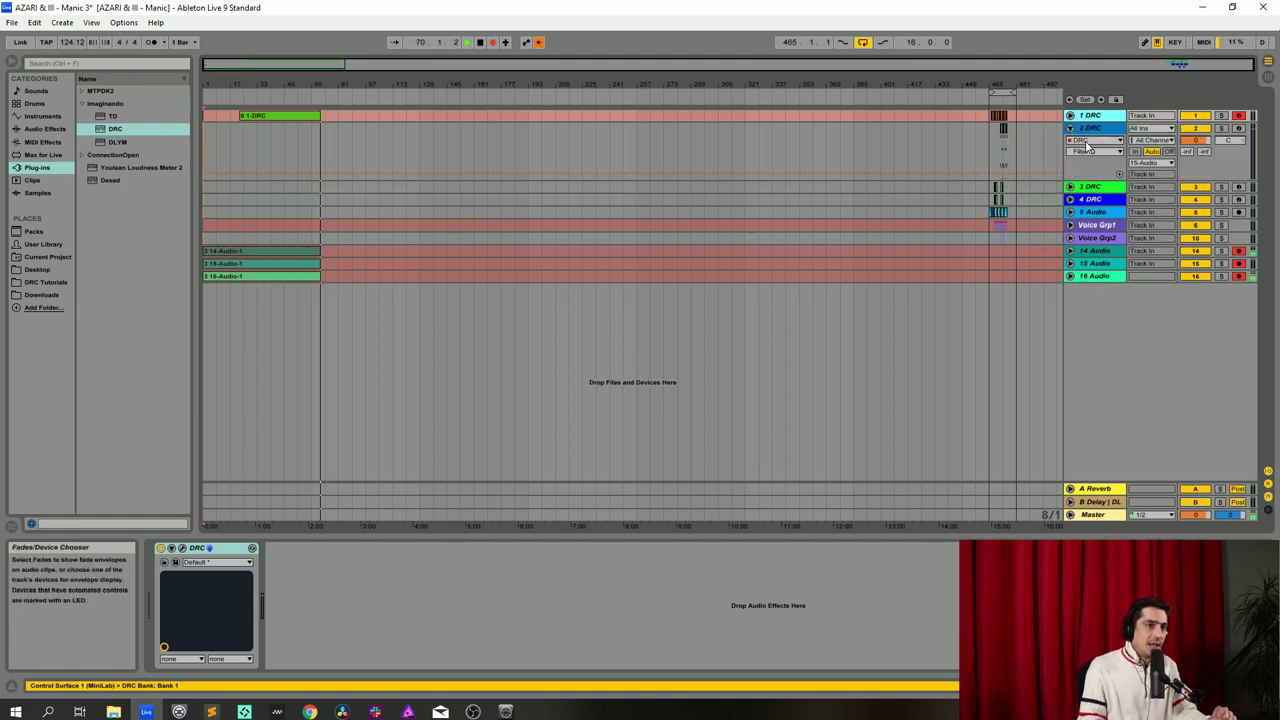
left_click(1092, 152)
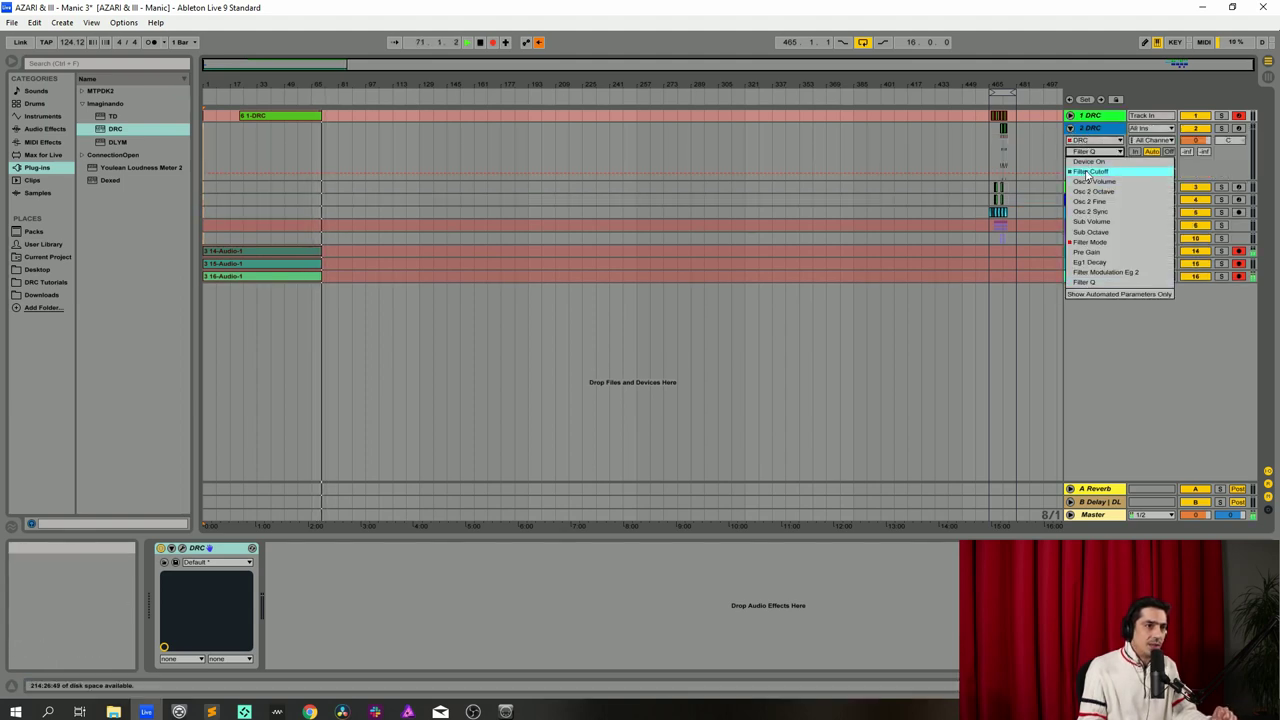
left_click(1090, 171)
left_click_drag(1013, 86, 497, 427)
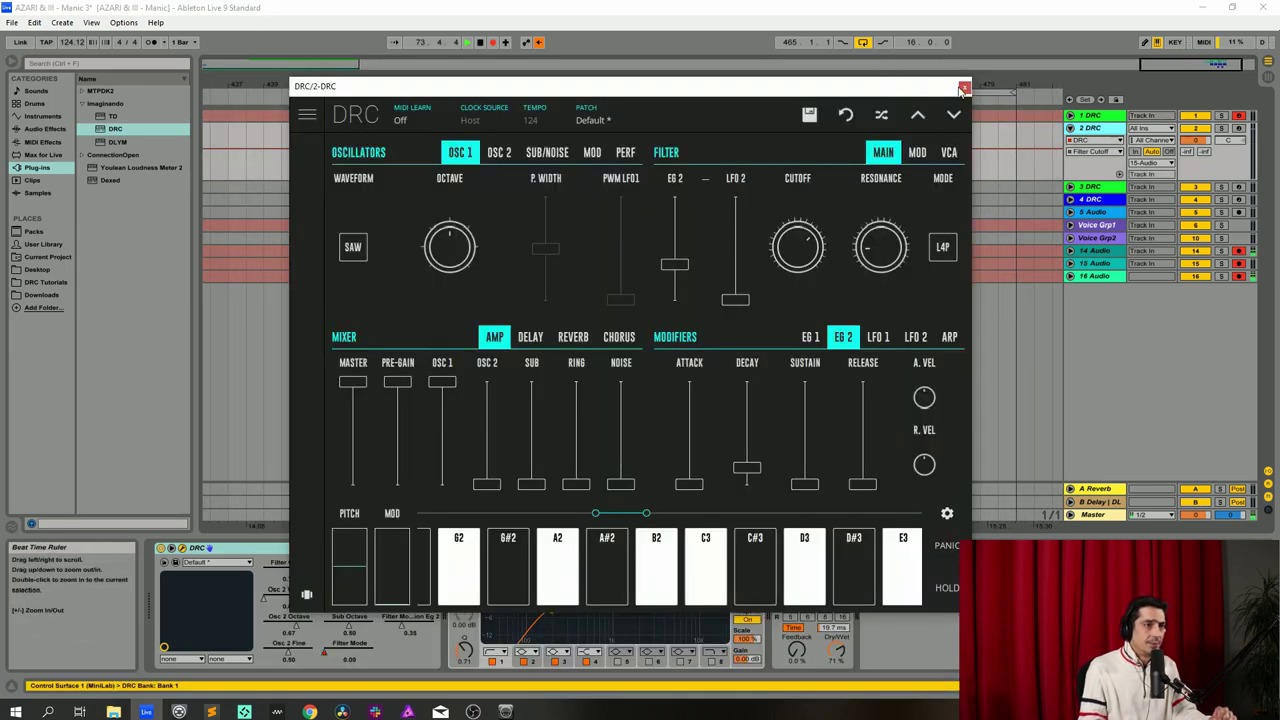
left_click(963, 89)
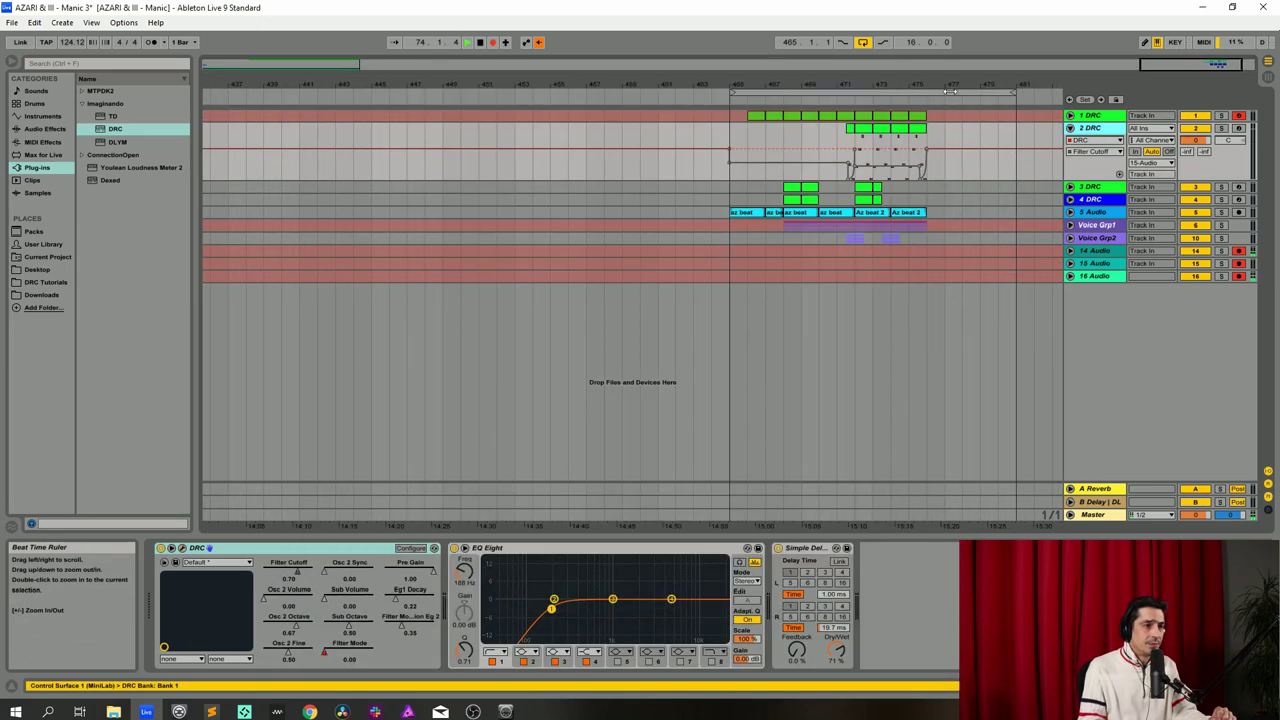
Inspect the Filter Mode automation of track 2 around bars 471 to 476 and fold the track.
left_click_drag(896, 87, 1083, 163)
left_click(1090, 152)
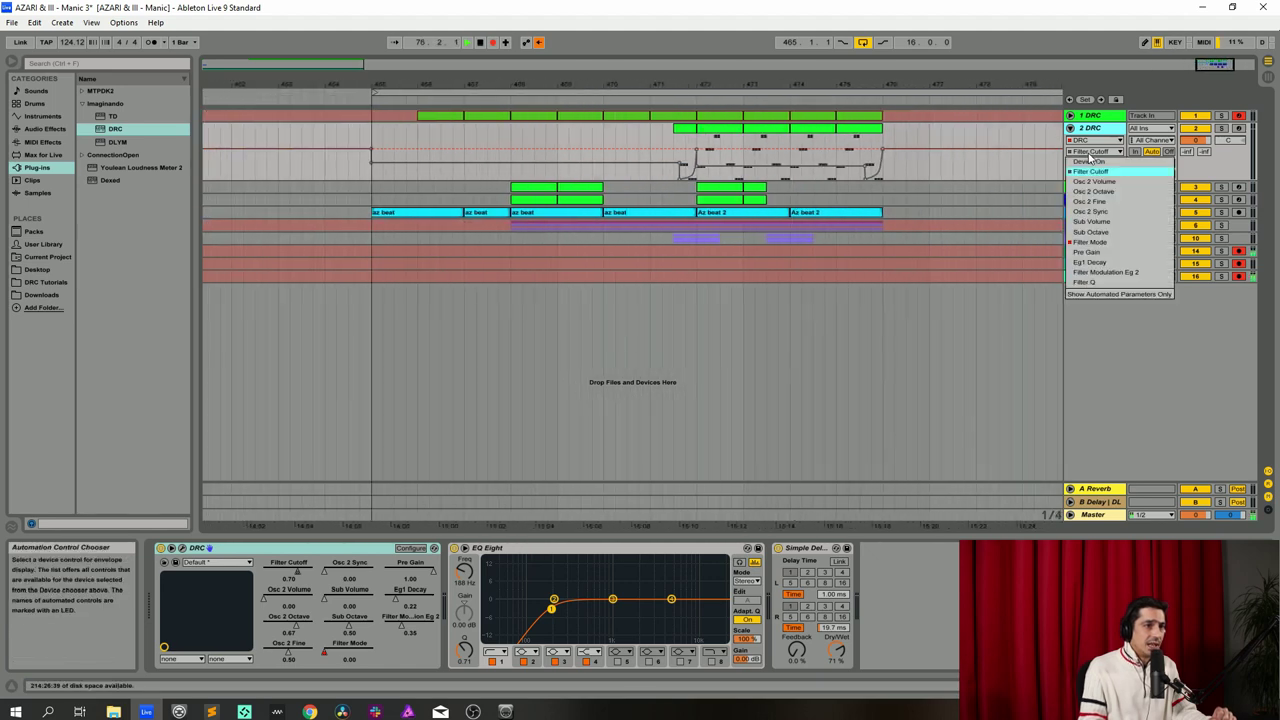
left_click(1102, 251)
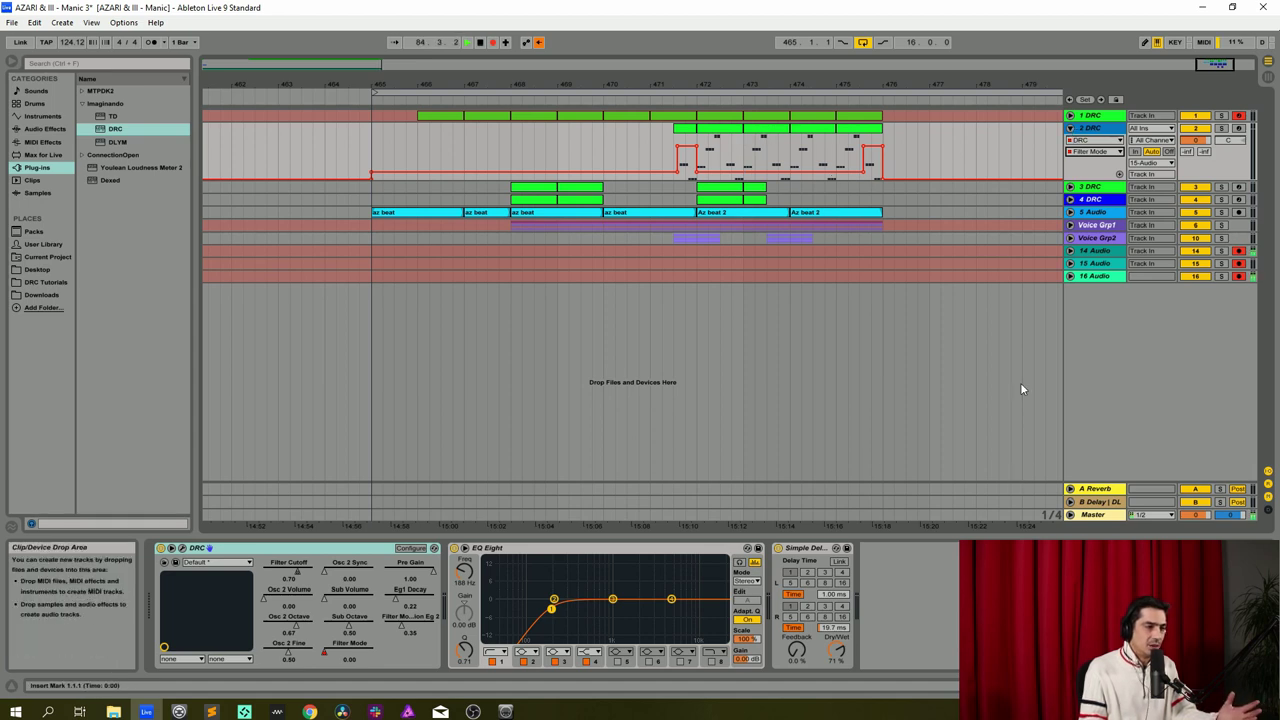
left_click(1071, 131)
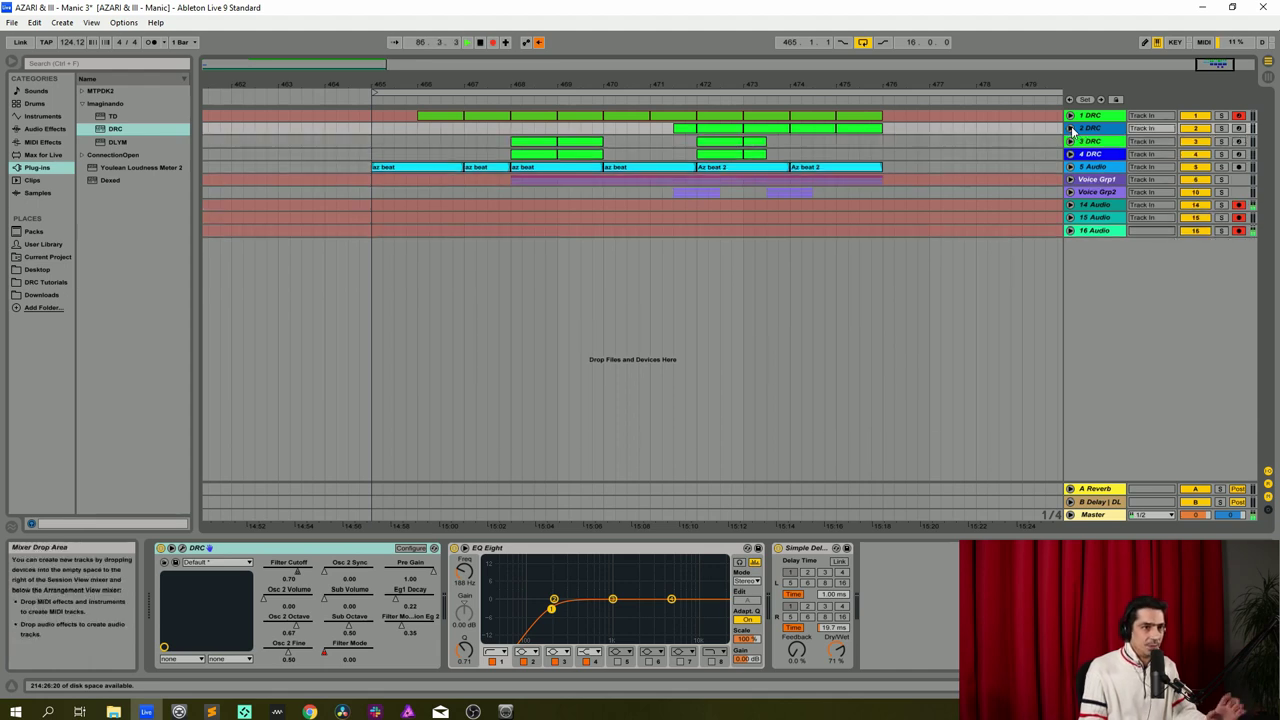
Disarm track 1 and arm track 3 for recording.
left_click(1239, 117)
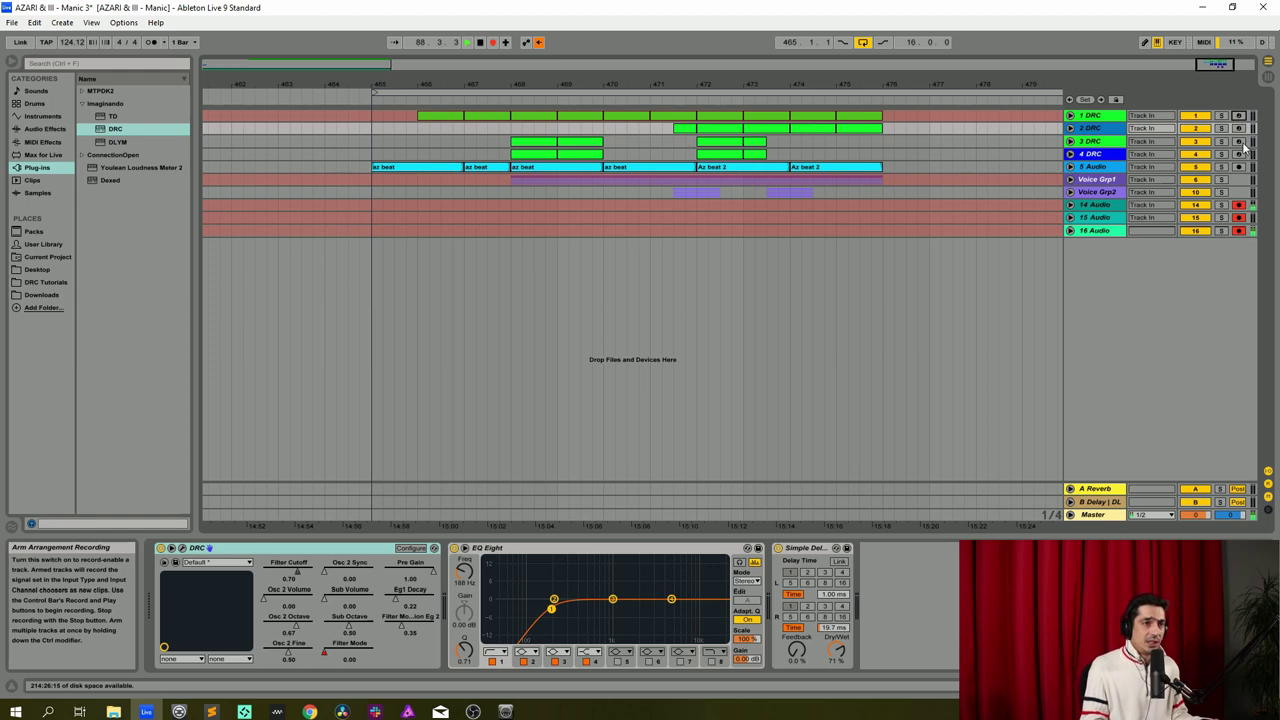
left_click(1239, 141)
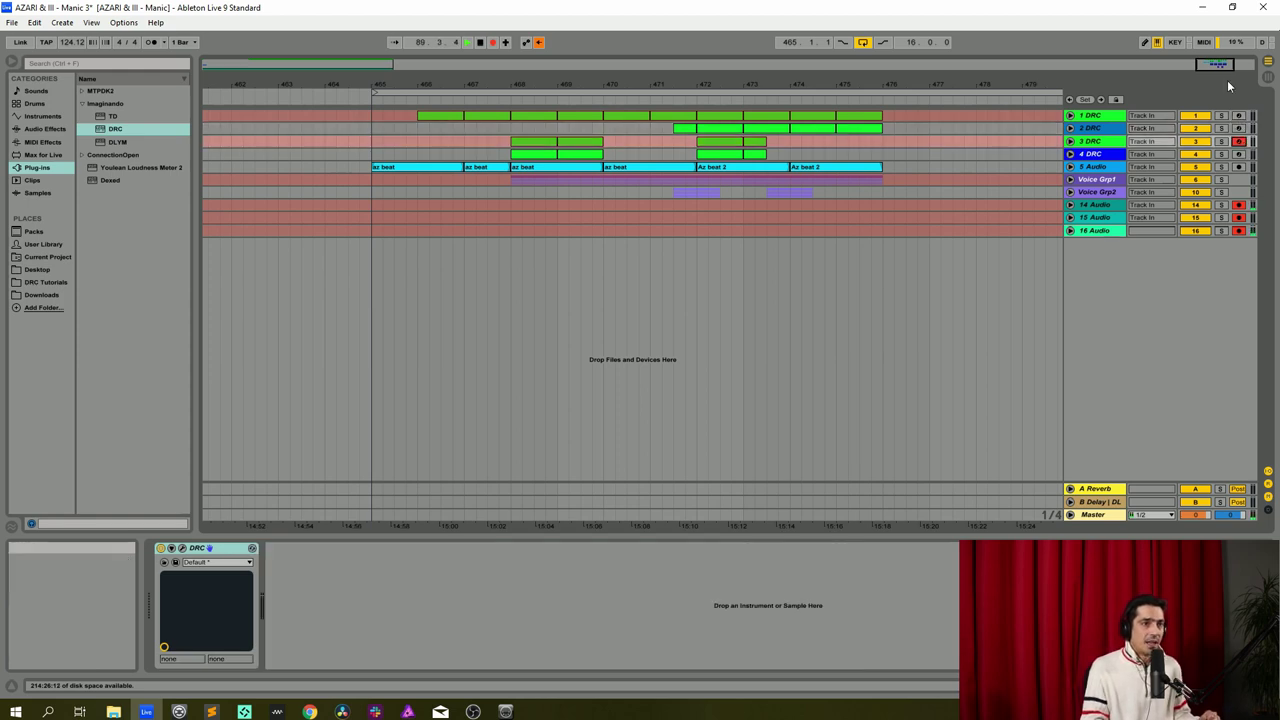
left_click_drag(1228, 82, 740, 68)
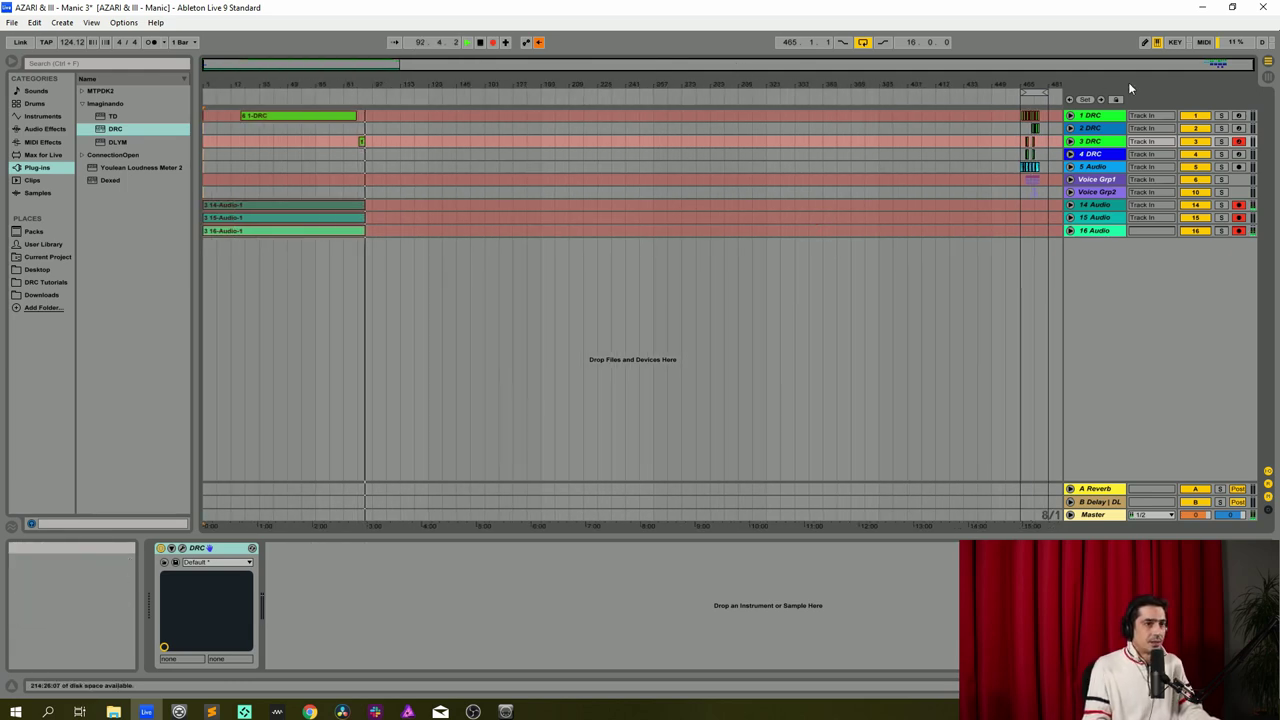
Replace the DRC synth on track 3 with a fresh instance using the Default patch.
left_click(224, 559)
key("Delete")
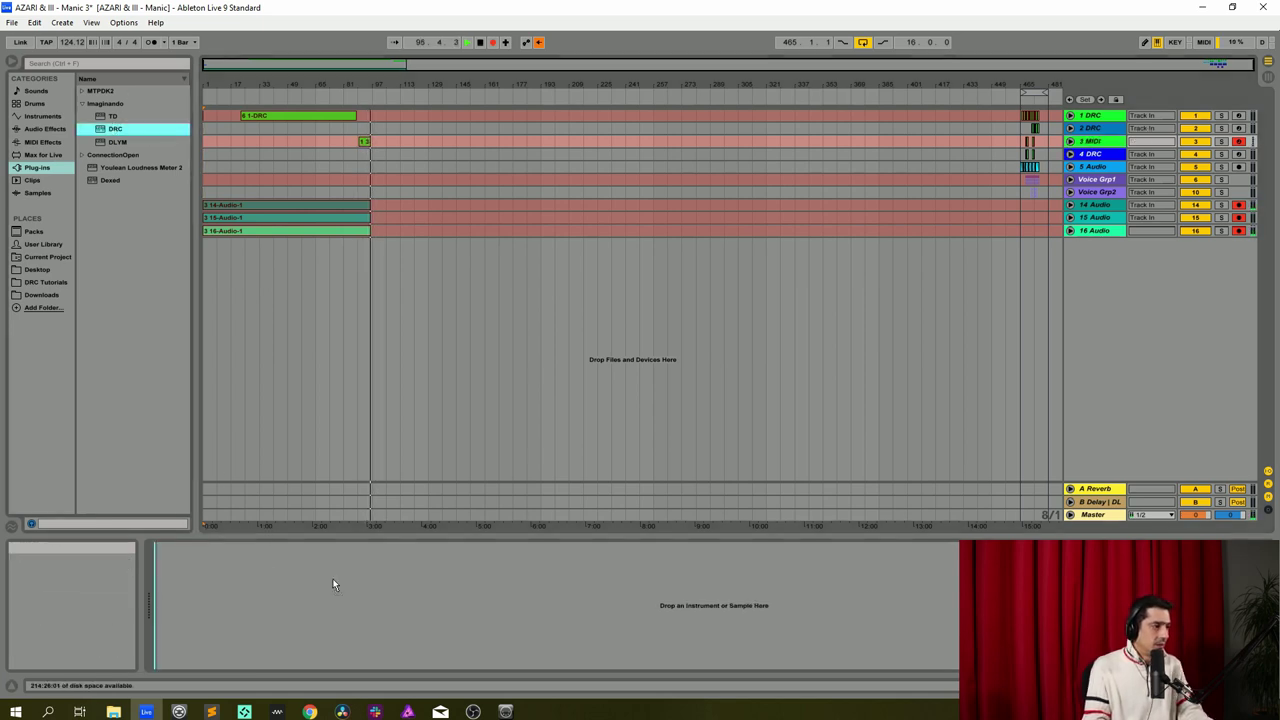
key("ctrl+z")
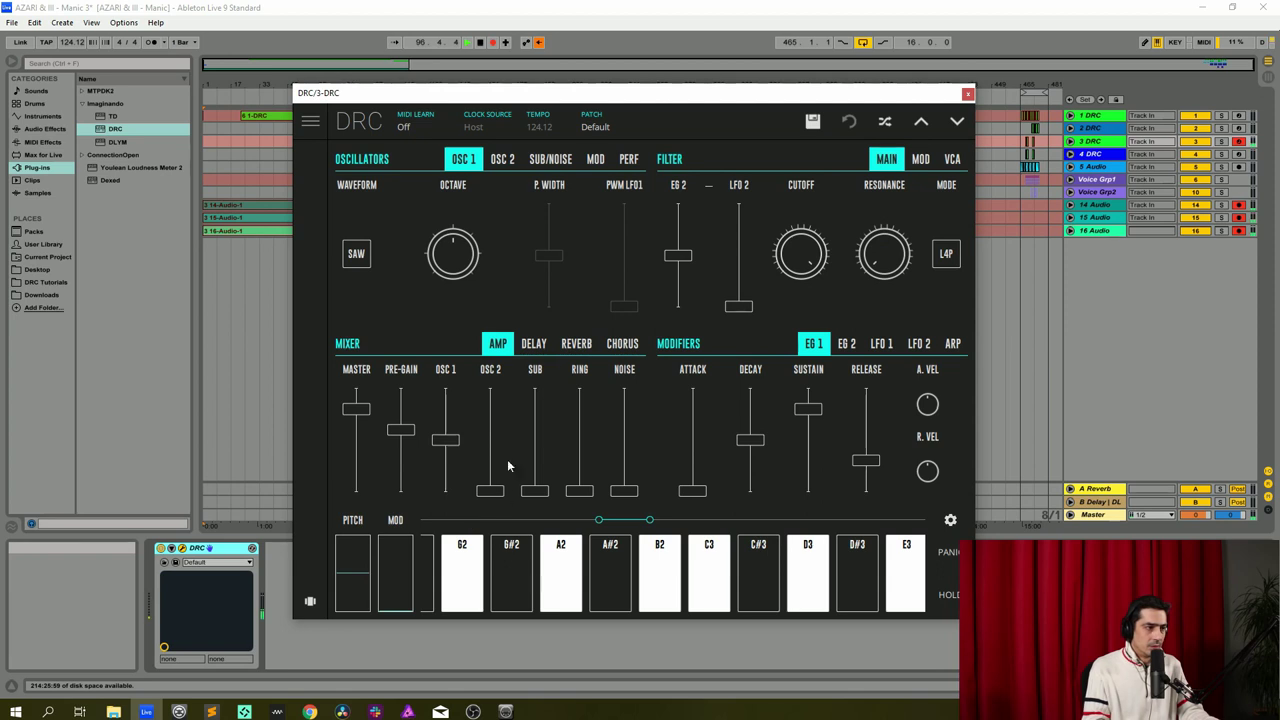
Set oscillator 1's waveform to TRI and raise the amp mixer's master and OSC 1 levels to maximum and its pre-gain slightly.
left_click(358, 258)
left_click(357, 259)
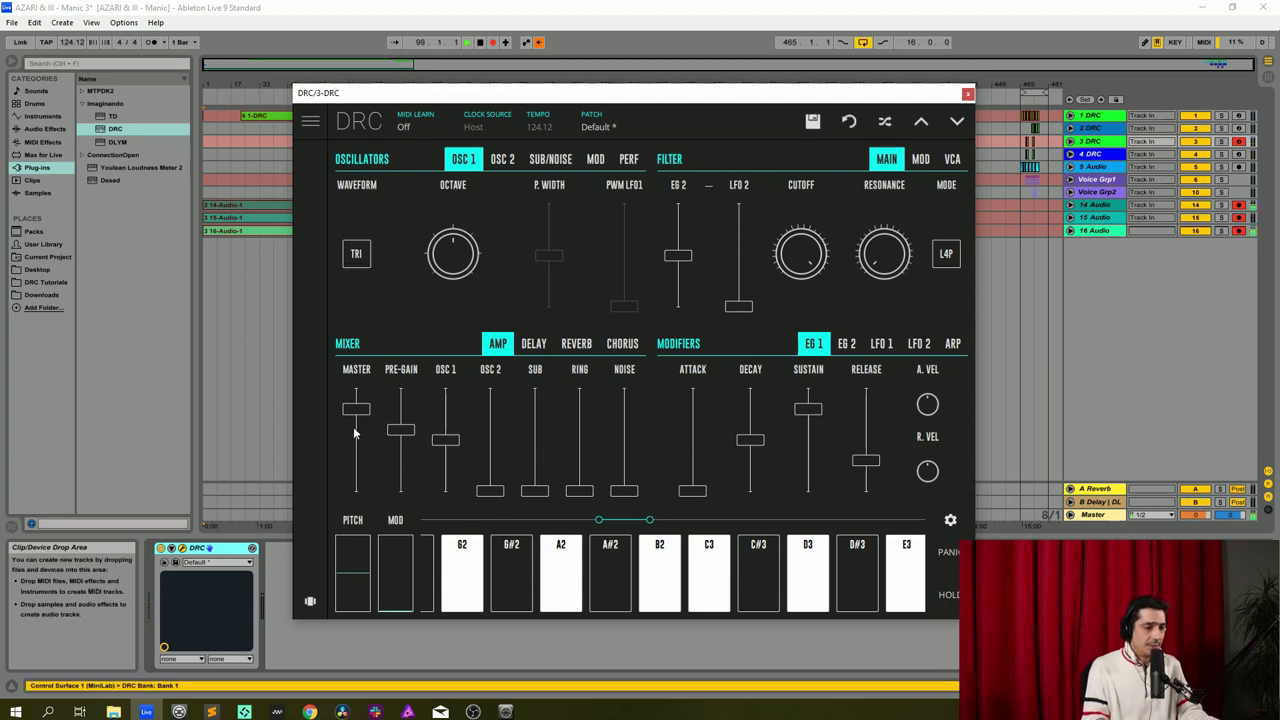
left_click_drag(356, 408, 379, 301)
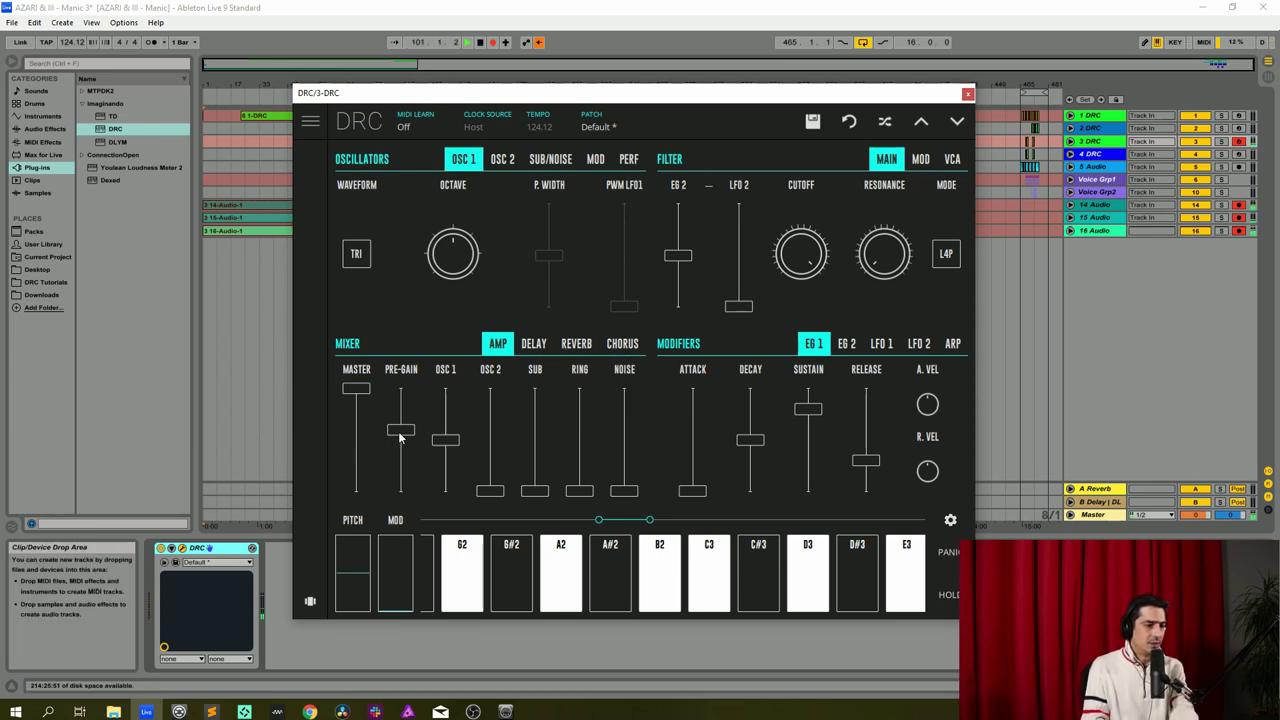
left_click_drag(399, 436, 447, 380)
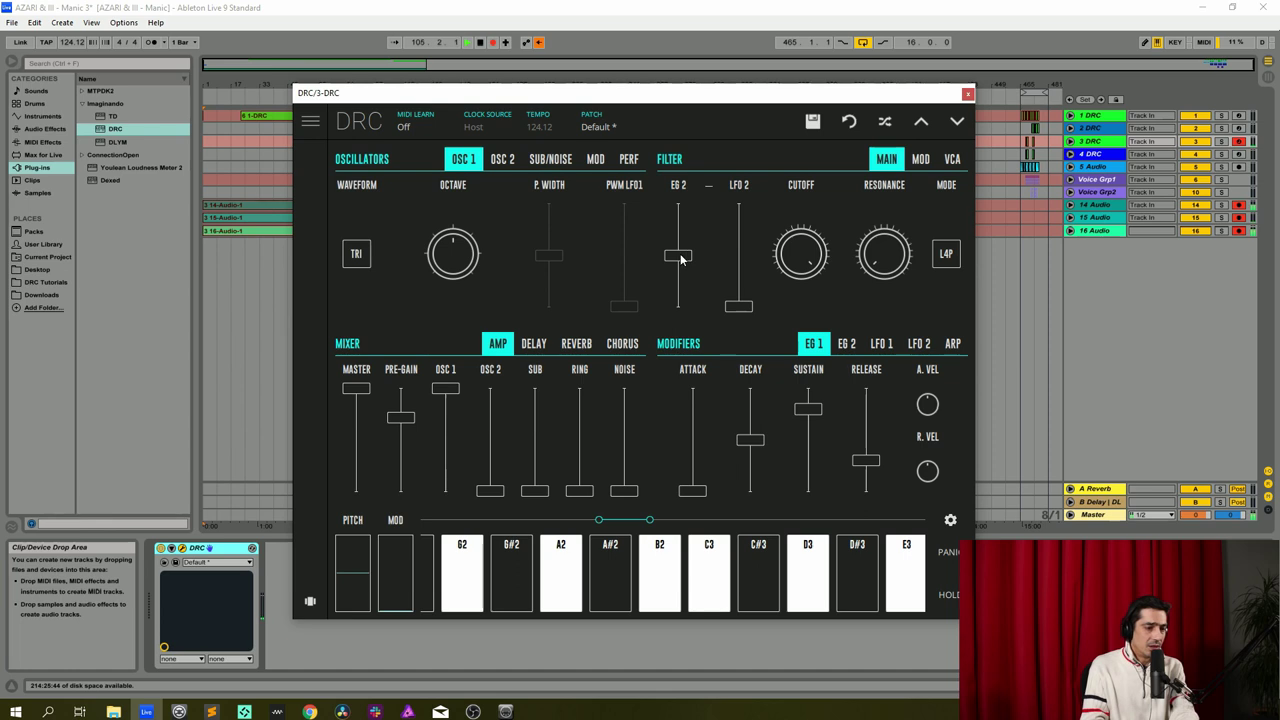
Lower the filter's EG 2 amount slightly and turn its cutoff down to the minimum.
left_click_drag(680, 258, 688, 266)
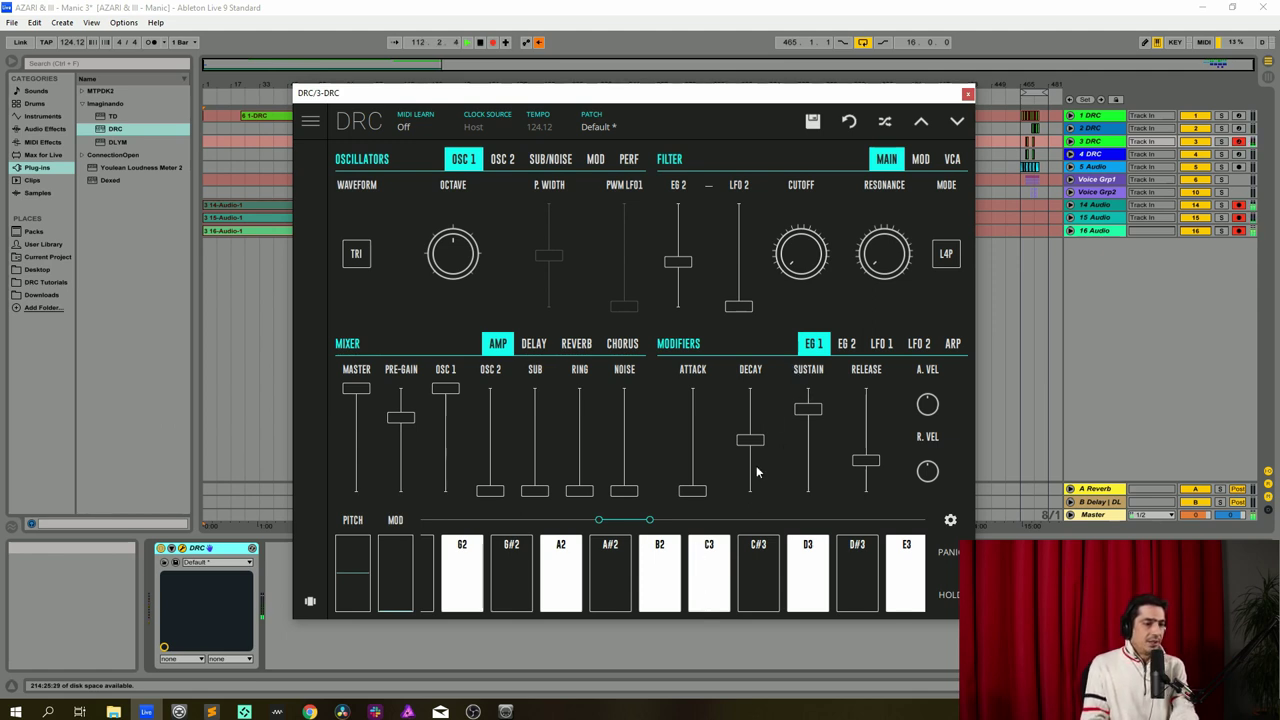
Raise EG 2's decay slightly and lower its release a little.
left_click(846, 345)
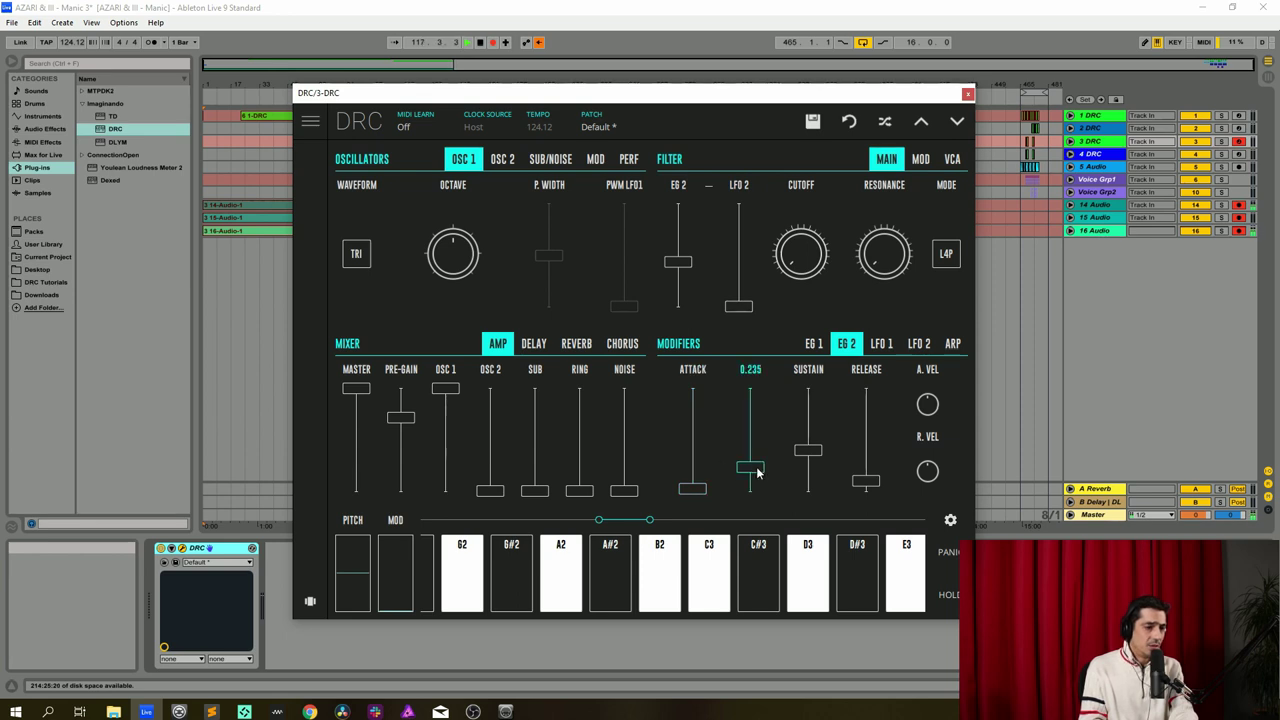
left_click_drag(757, 473, 760, 466)
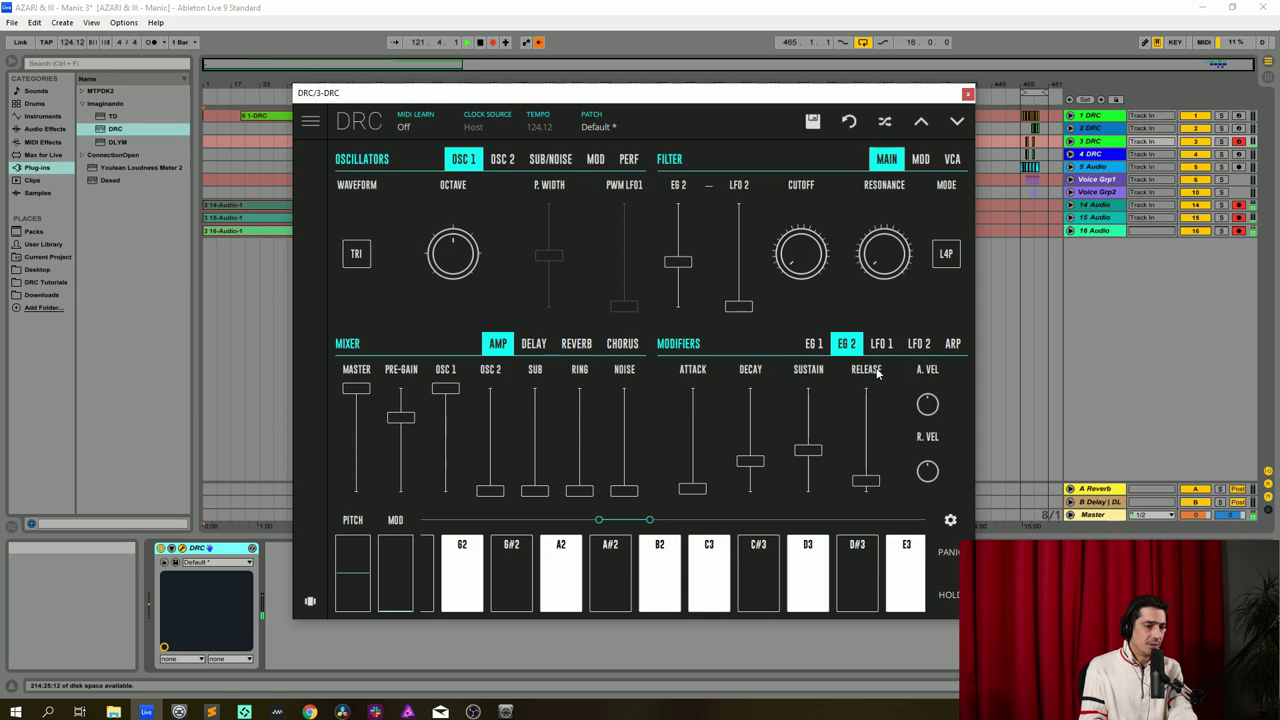
left_click_drag(867, 480, 873, 489)
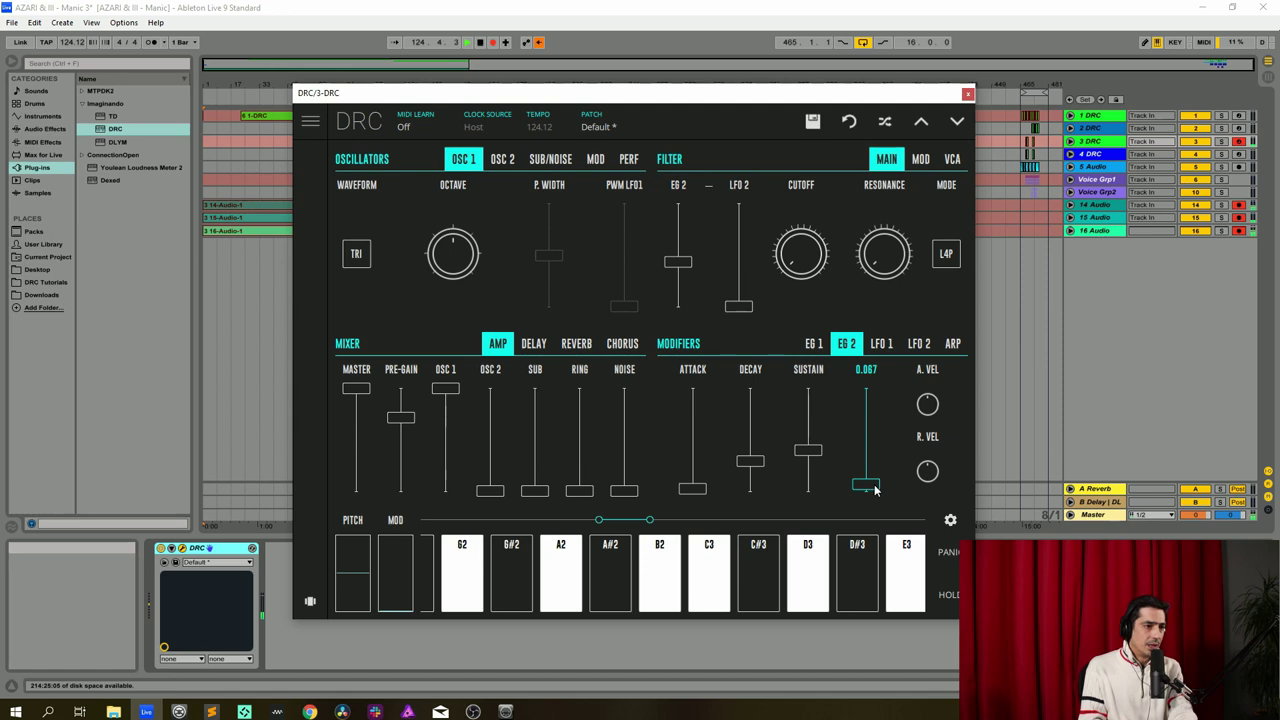
left_click_drag(874, 489, 877, 488)
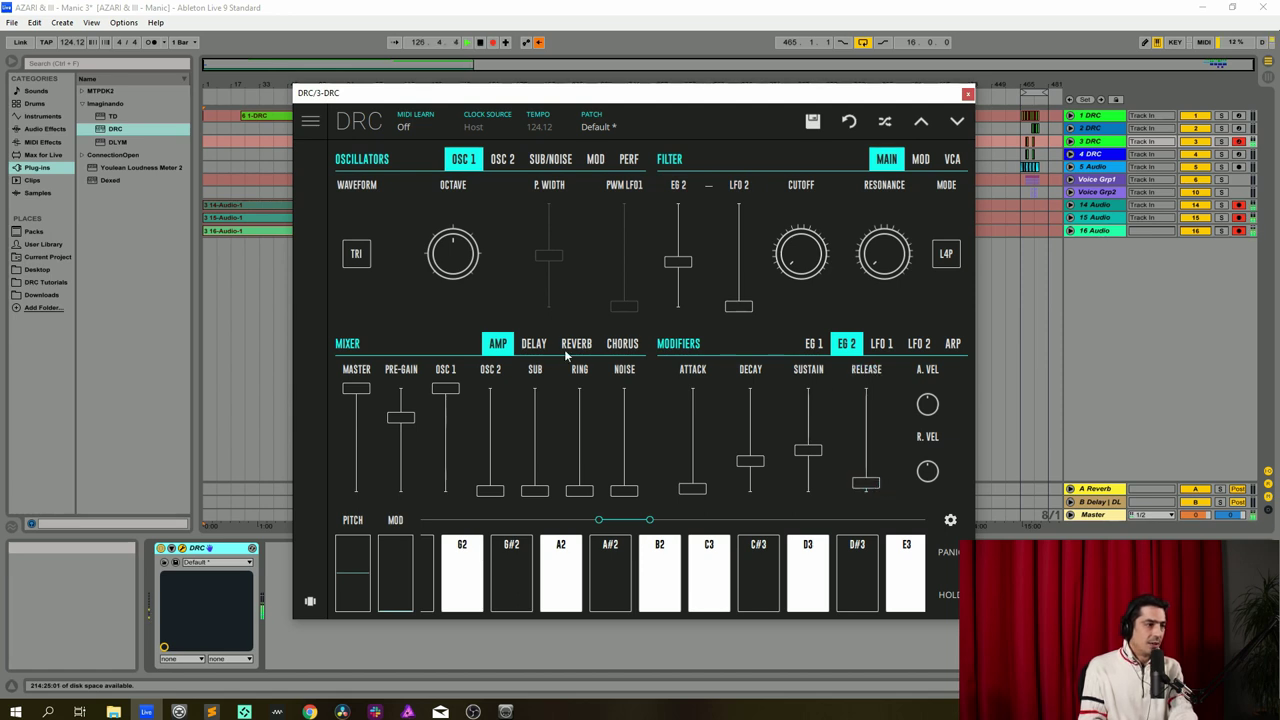
Enable the chorus, lower its rate to about 0.1 and raise its depth to roughly three quarters.
left_click(622, 343)
left_click(371, 437)
left_click(431, 485)
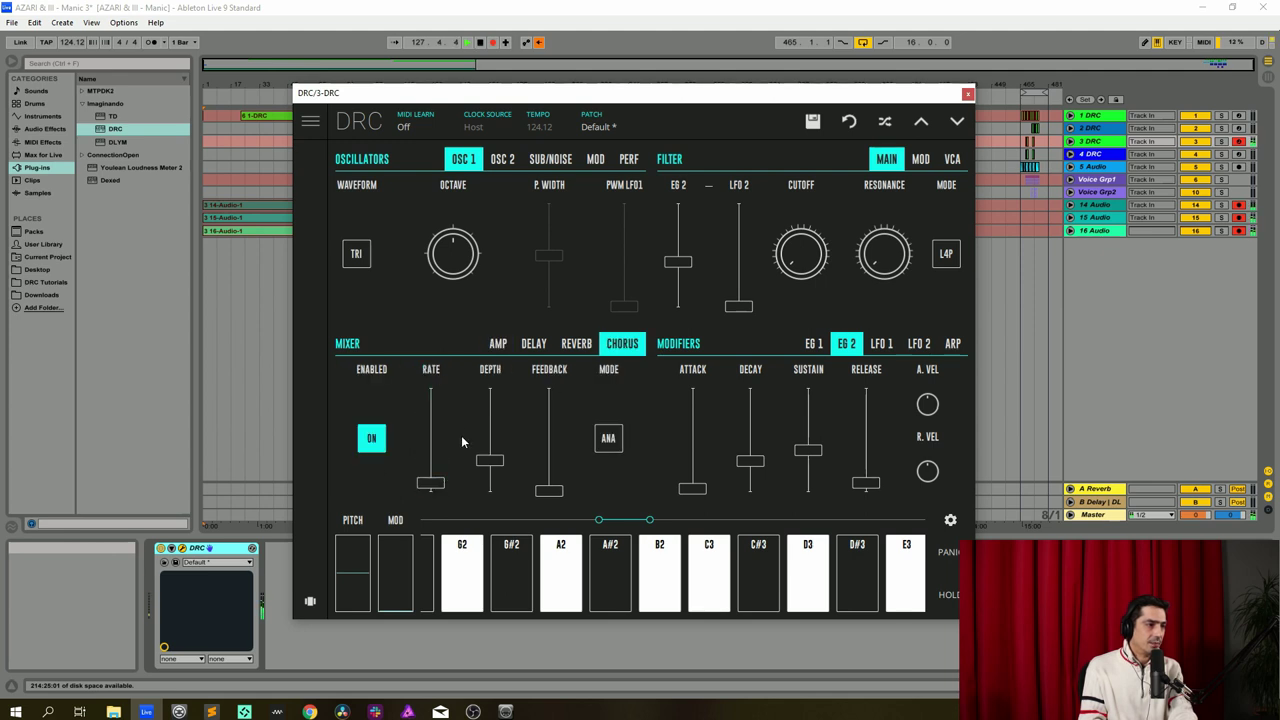
left_click_drag(490, 460, 494, 414)
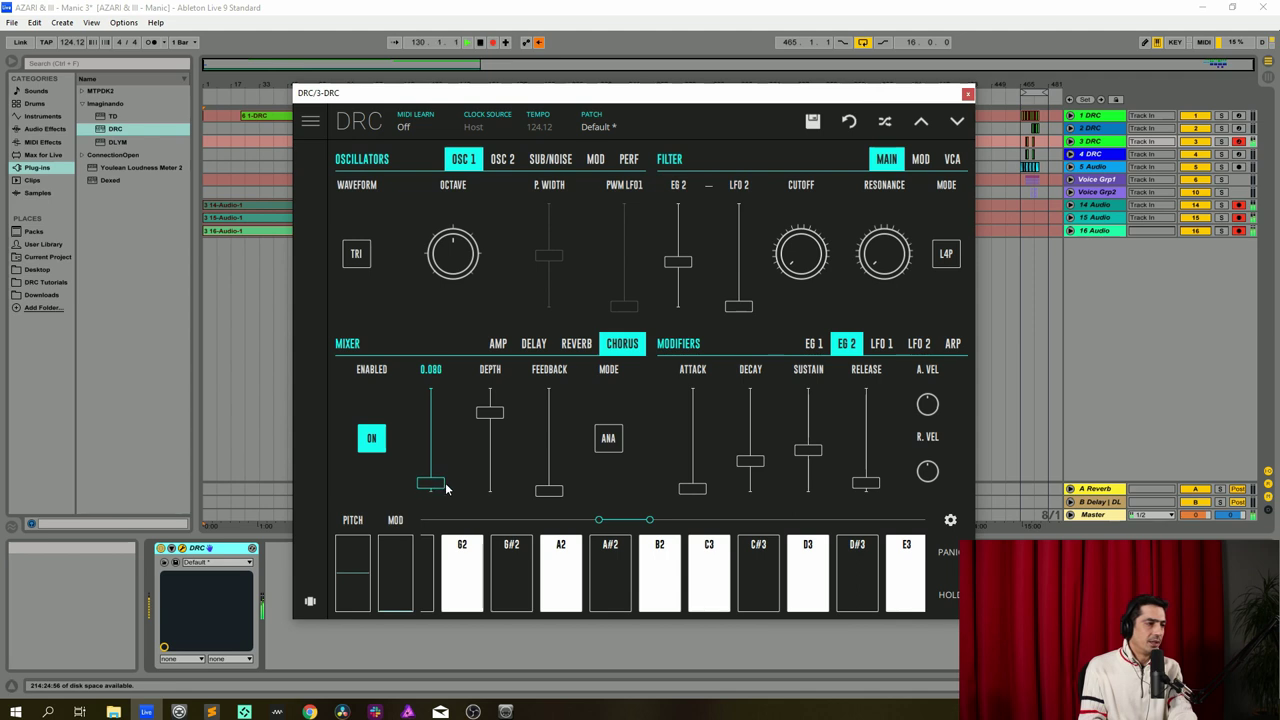
left_click_drag(446, 488, 446, 485)
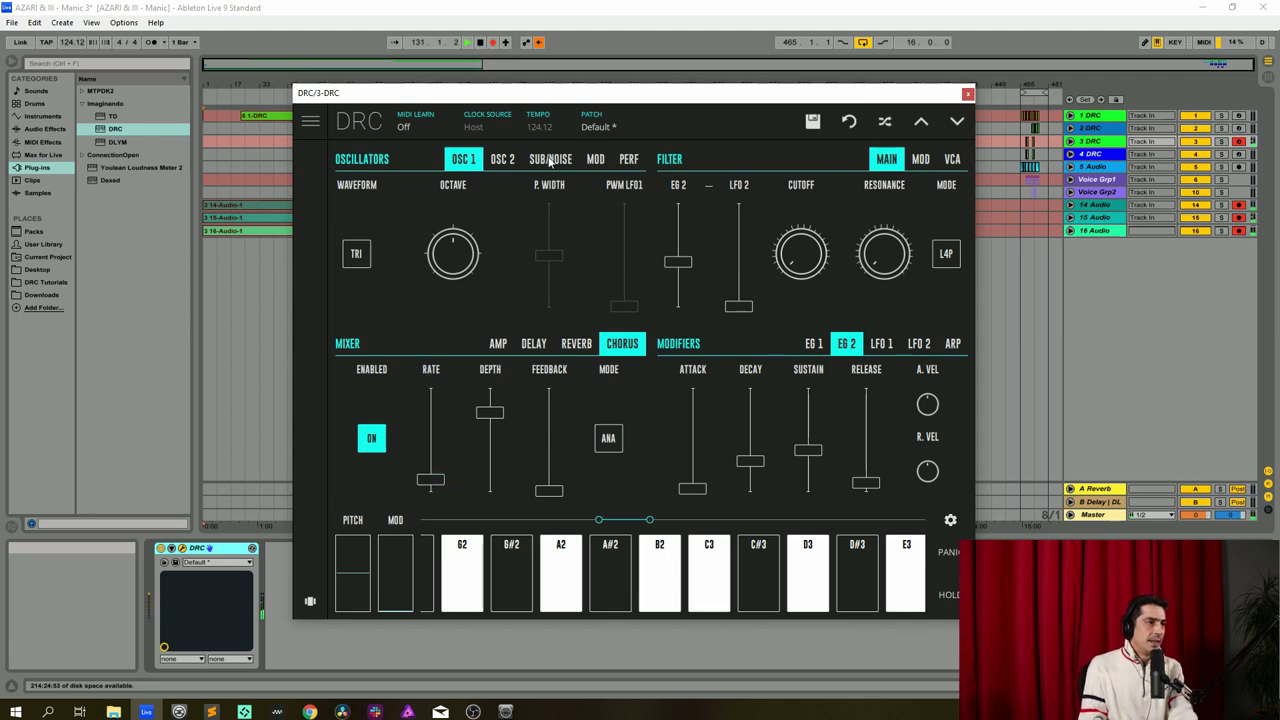
Raise the EG 2 modulation amount applied to OSC 1 and OSC 2, and close track 3's synth window.
left_click(597, 160)
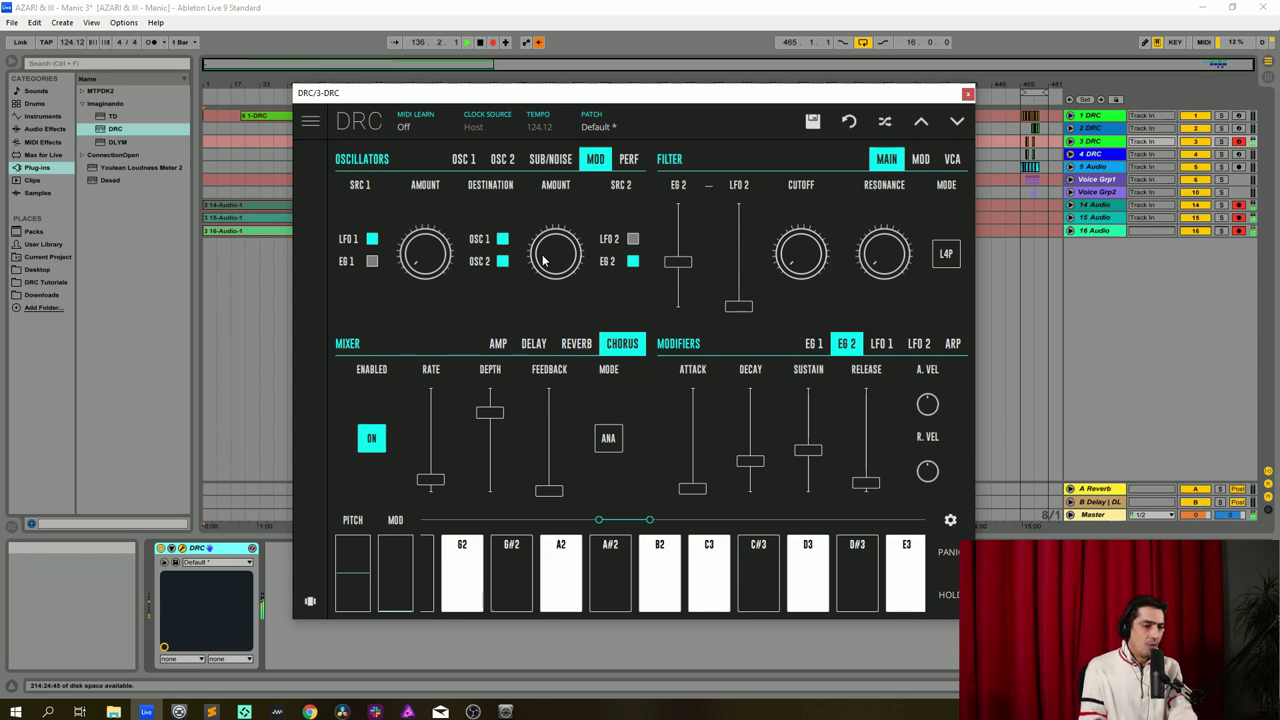
left_click_drag(543, 260, 541, 244)
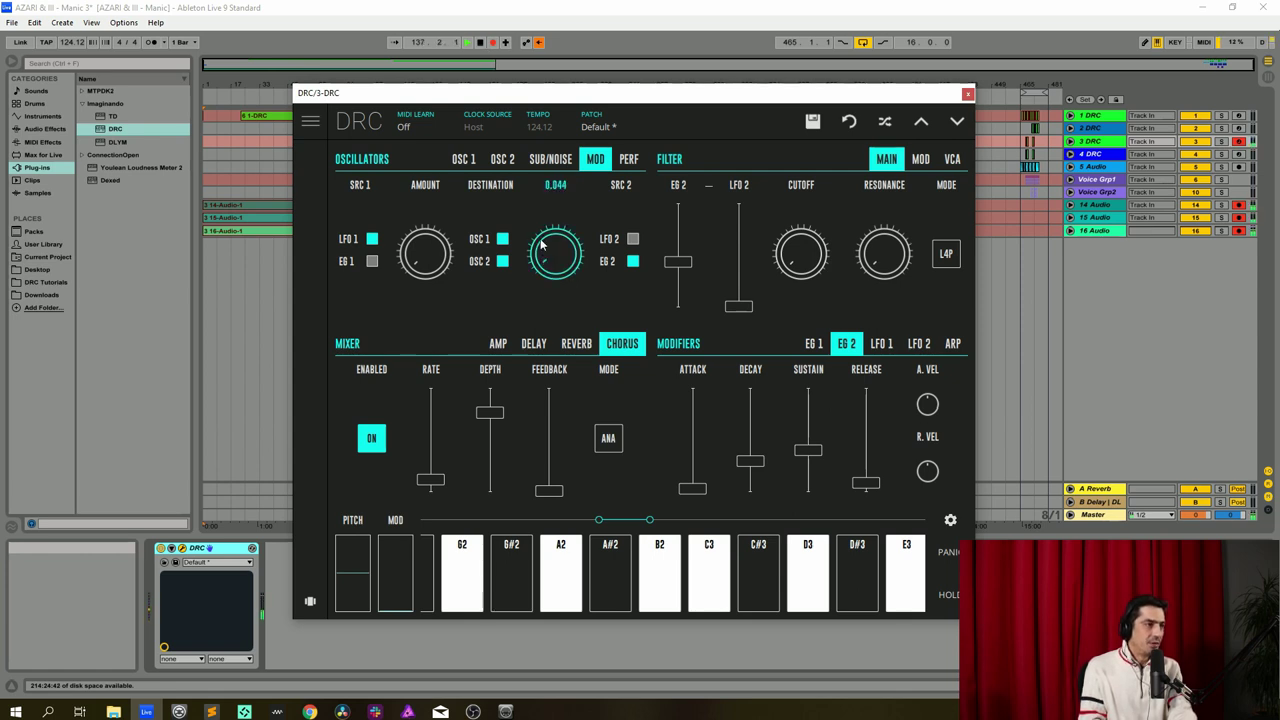
left_click_drag(536, 171, 513, 22)
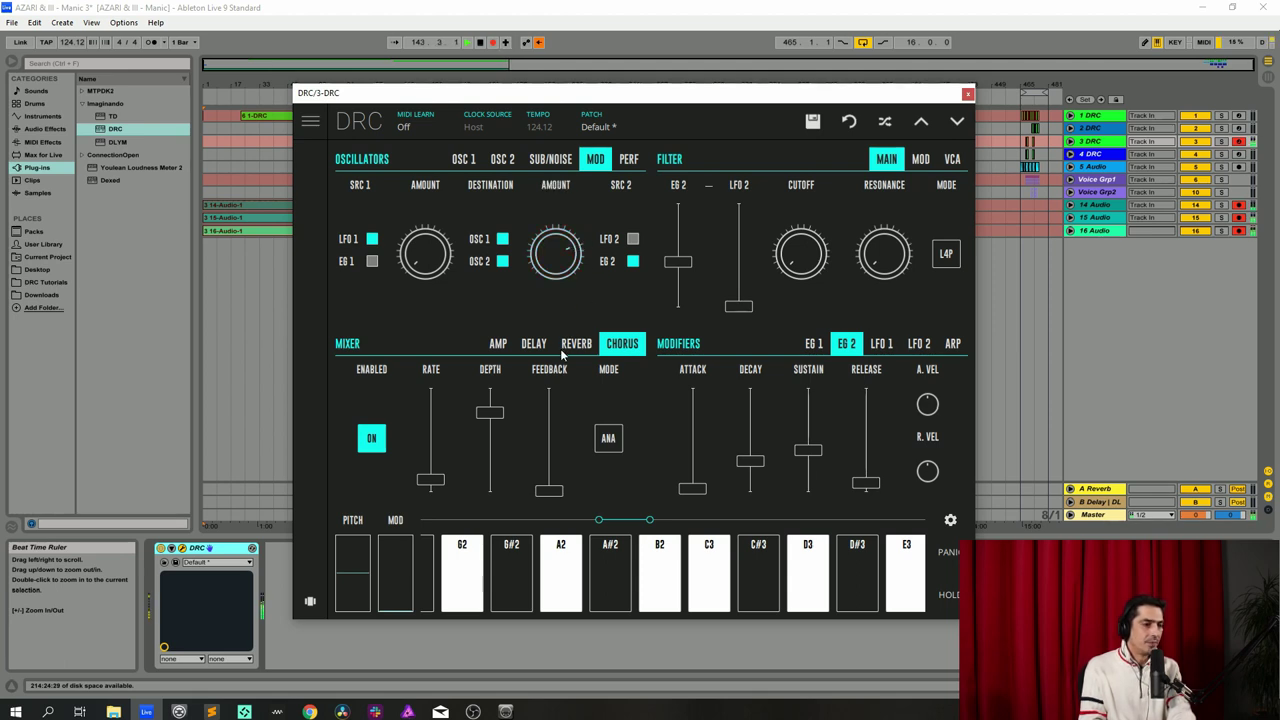
left_click(967, 95)
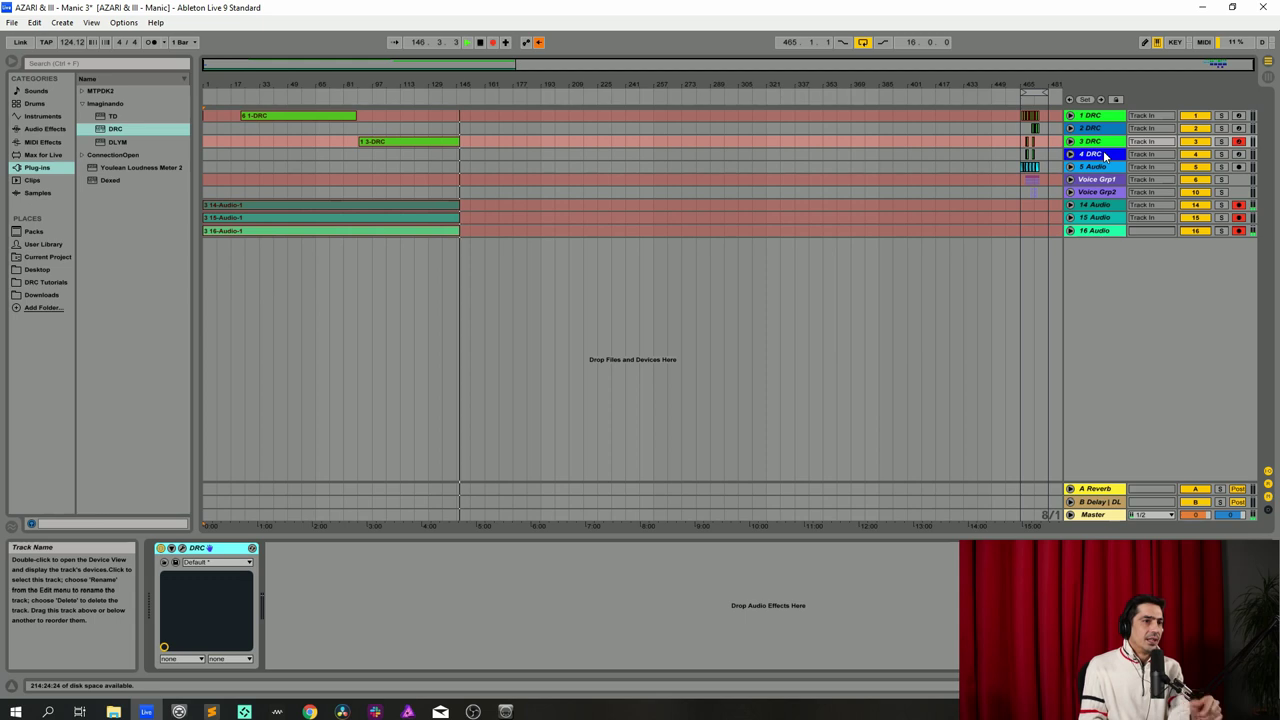
Arm track 4 instead of track 3 and replace its DRC synth with a fresh instance using the Default patch.
left_click(1238, 142)
left_click(1239, 155)
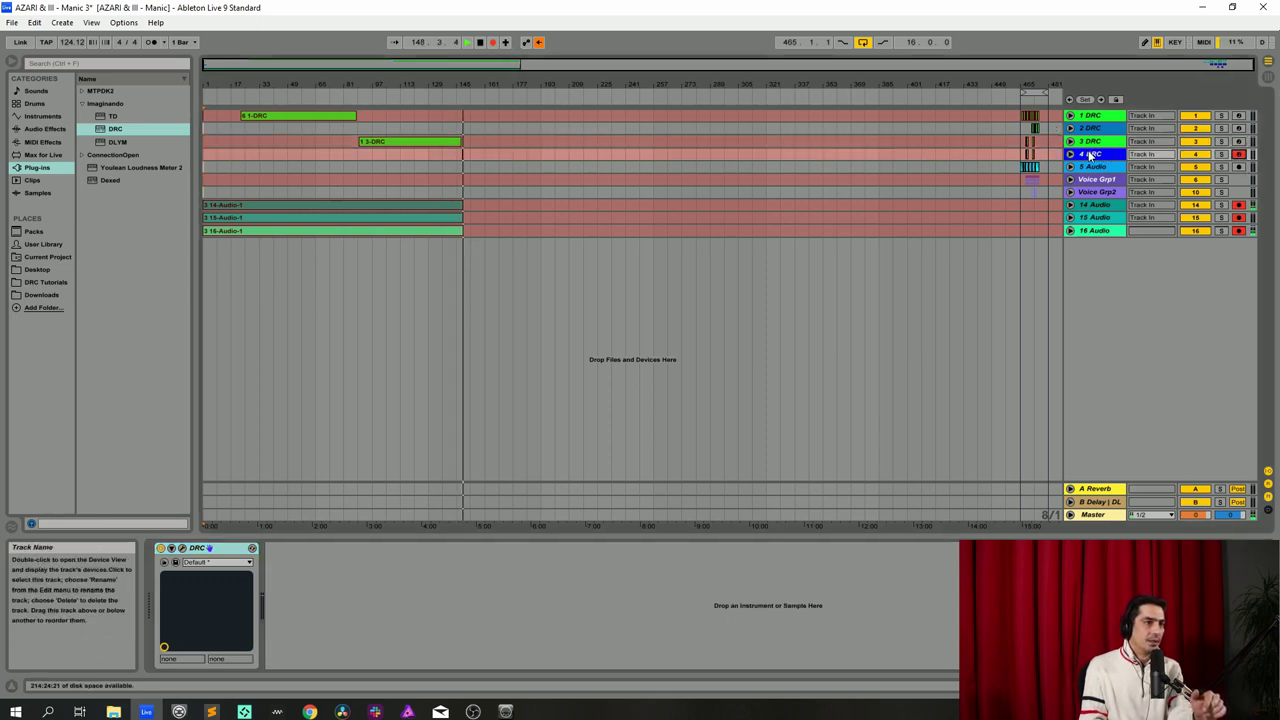
left_click(228, 552)
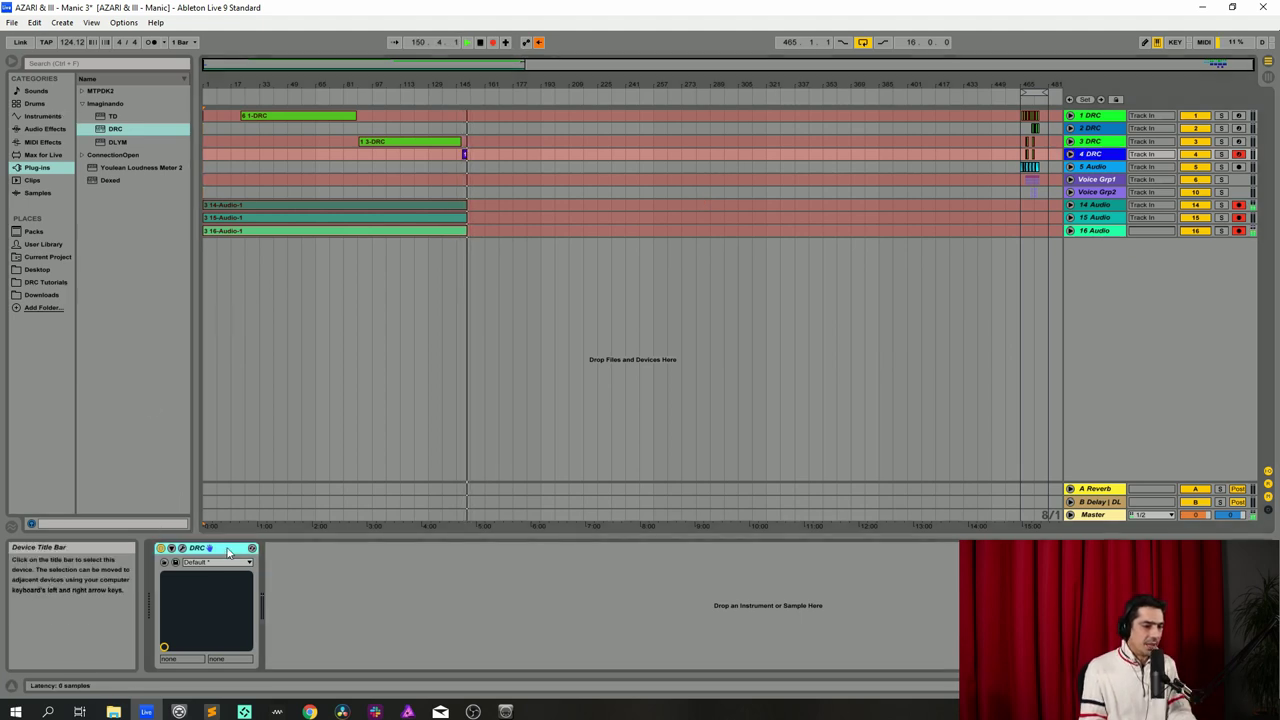
key("Delete")
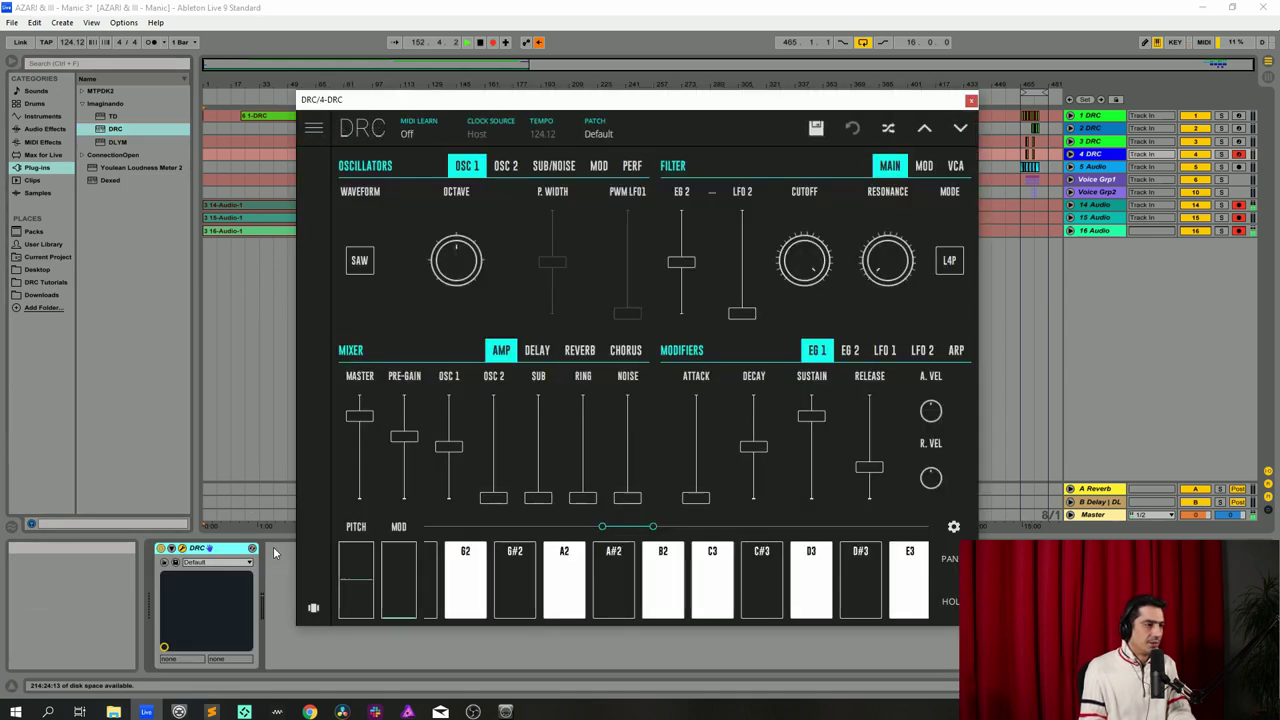
Set oscillator 1's waveform to TRI, the amp mixer's master level to 0.255, and the pre-gain and OSC 1 levels to maximum.
left_click(359, 260)
left_click(364, 280)
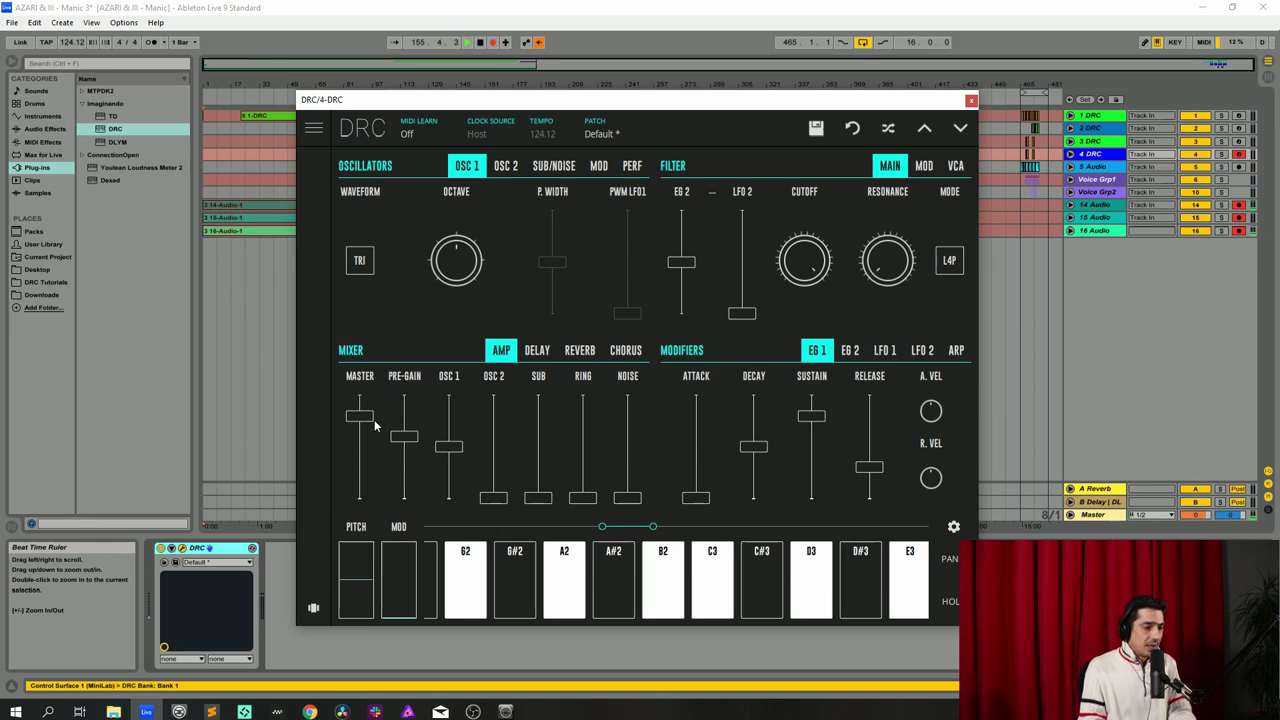
left_click_drag(362, 418, 359, 479)
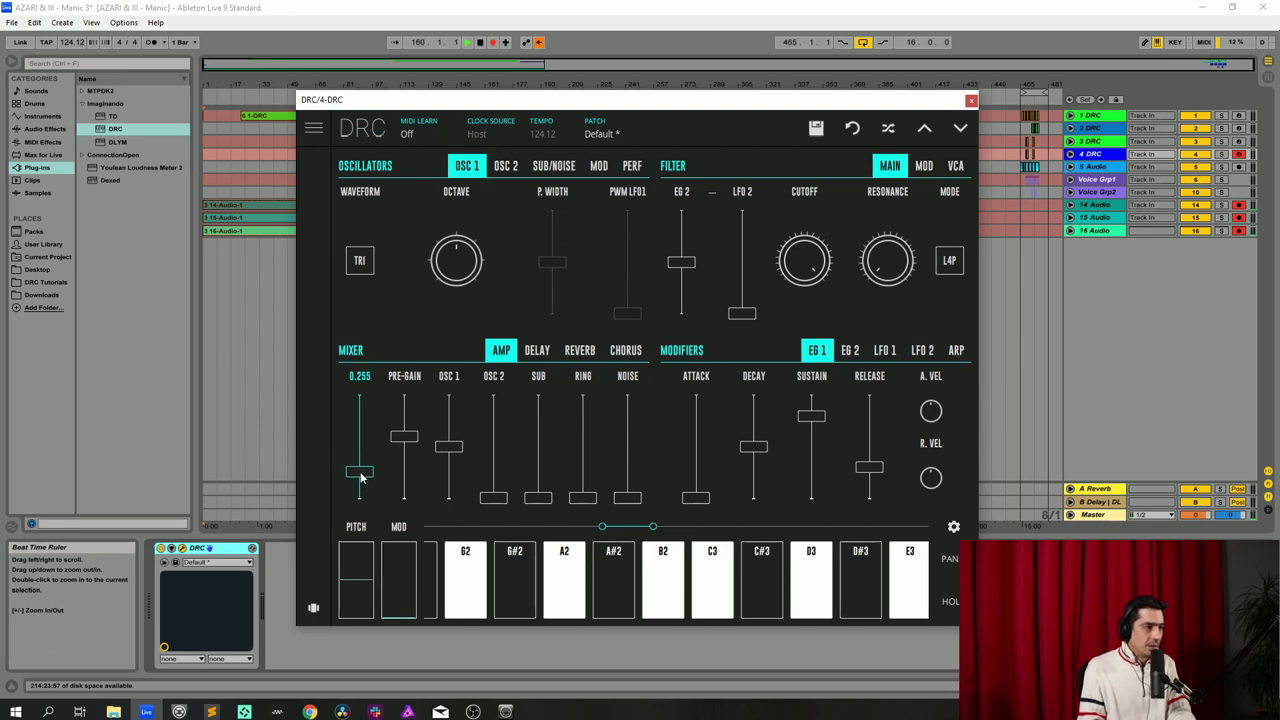
left_click_drag(360, 479, 363, 478)
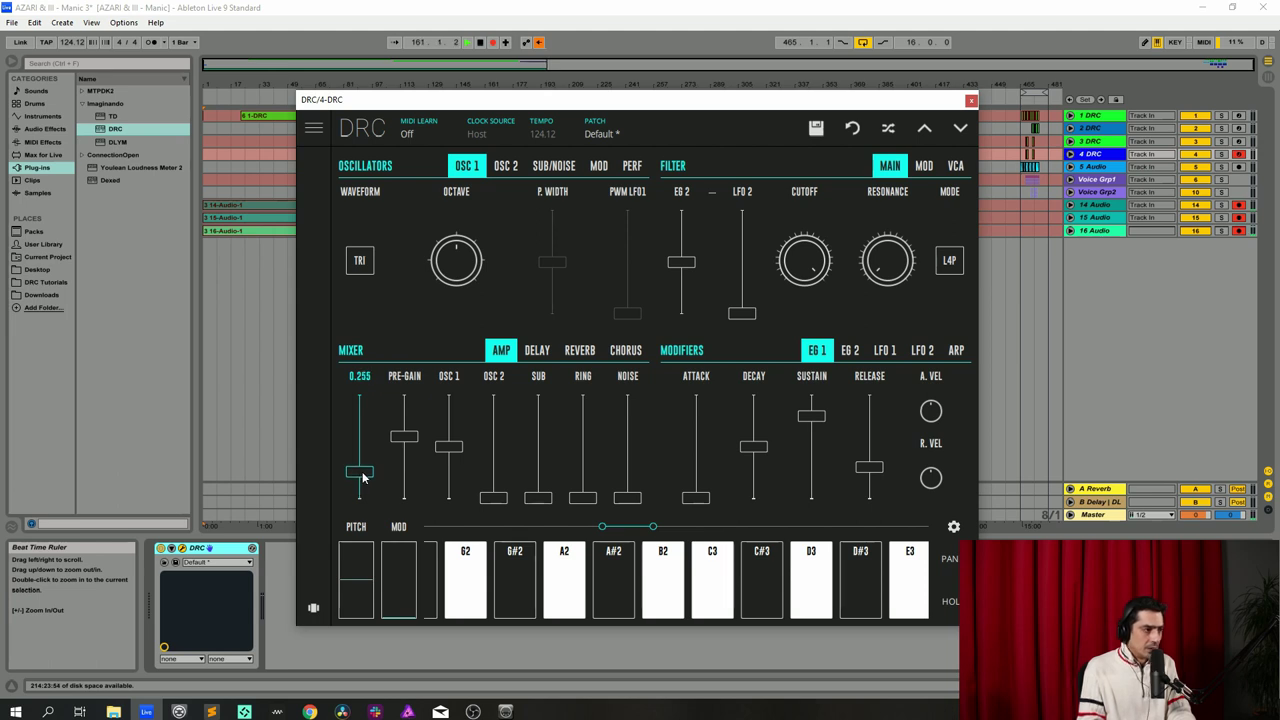
left_click_drag(404, 436, 404, 393)
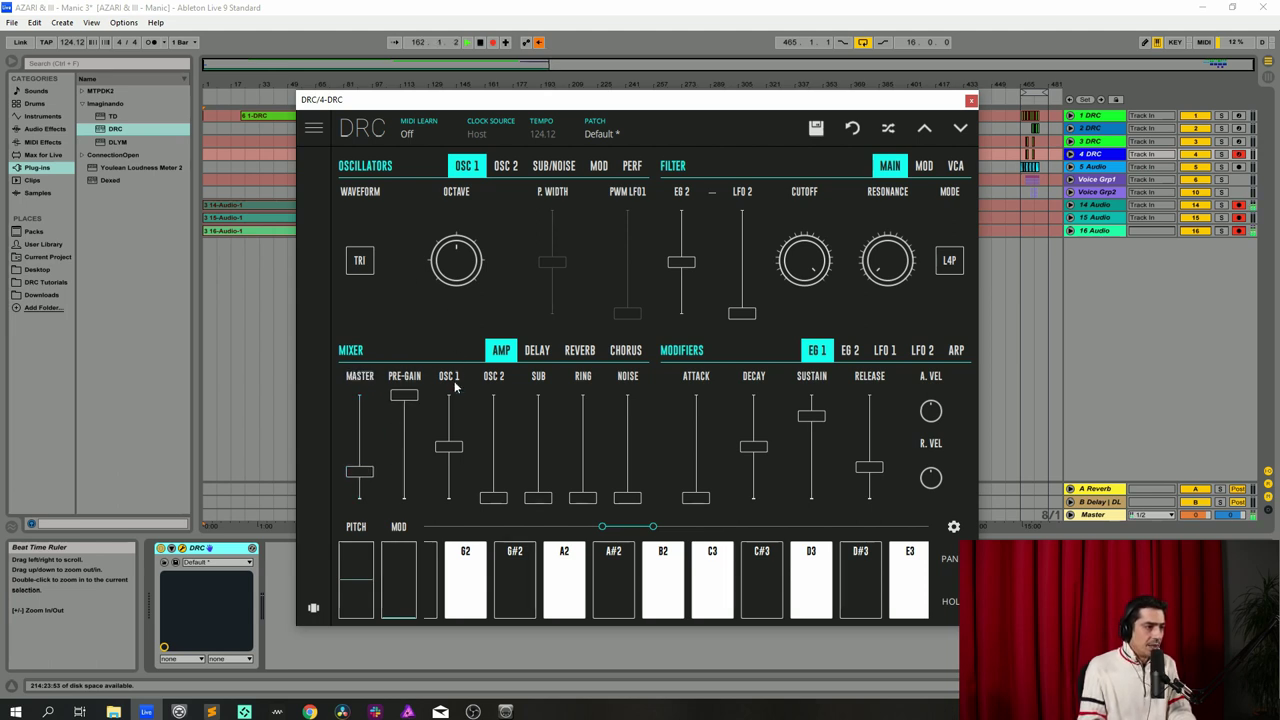
left_click_drag(449, 446, 449, 395)
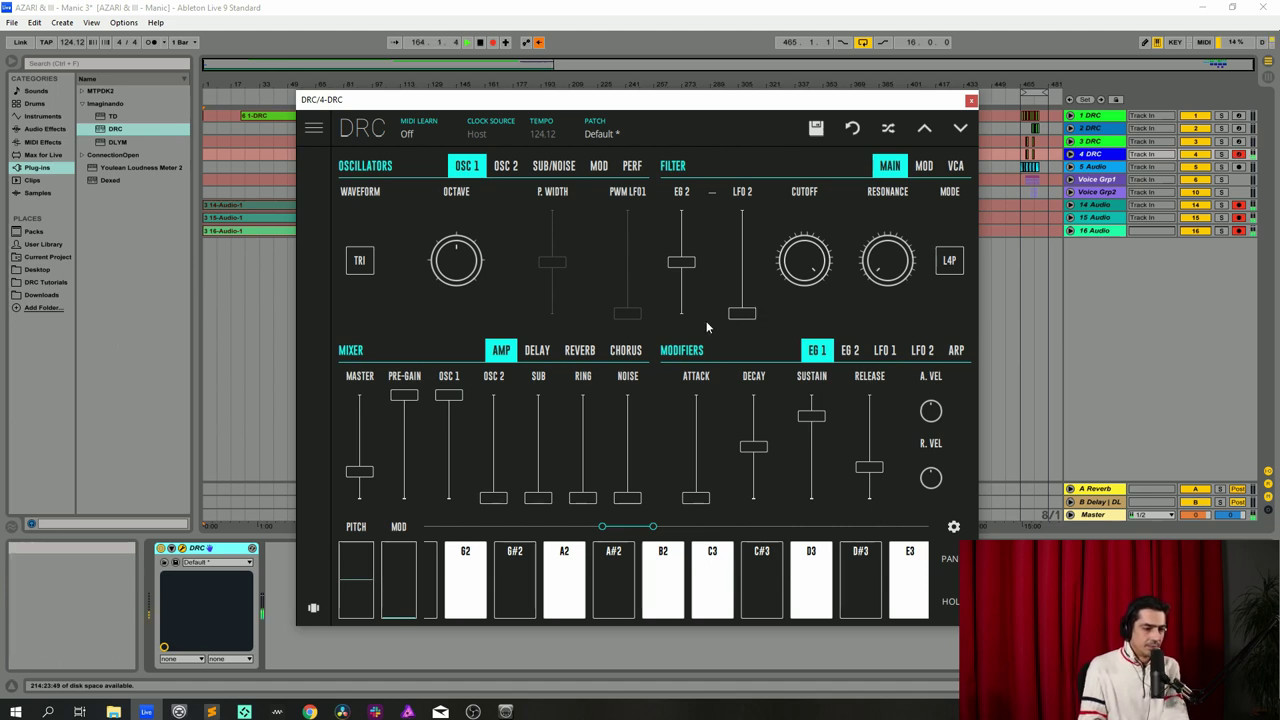
Lower the filter's cutoff to around the middle of its range and raise its resonance.
left_click_drag(682, 264, 698, 267)
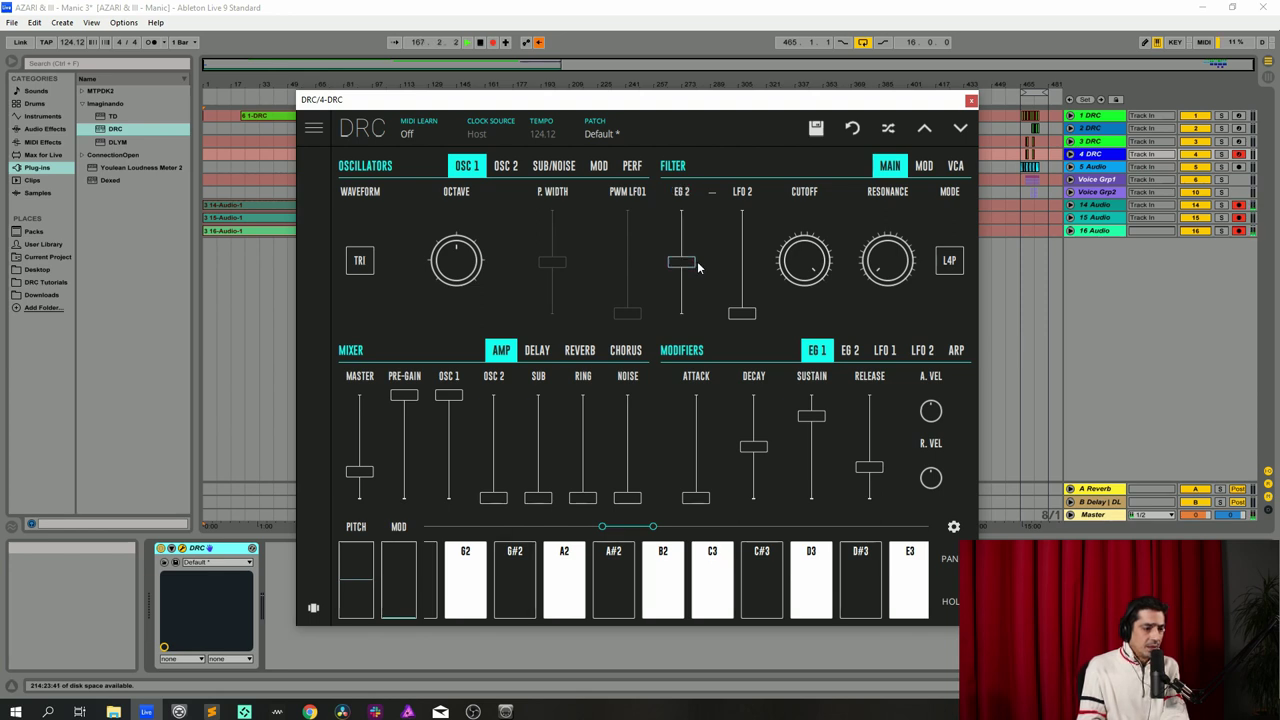
left_click_drag(805, 262, 788, 407)
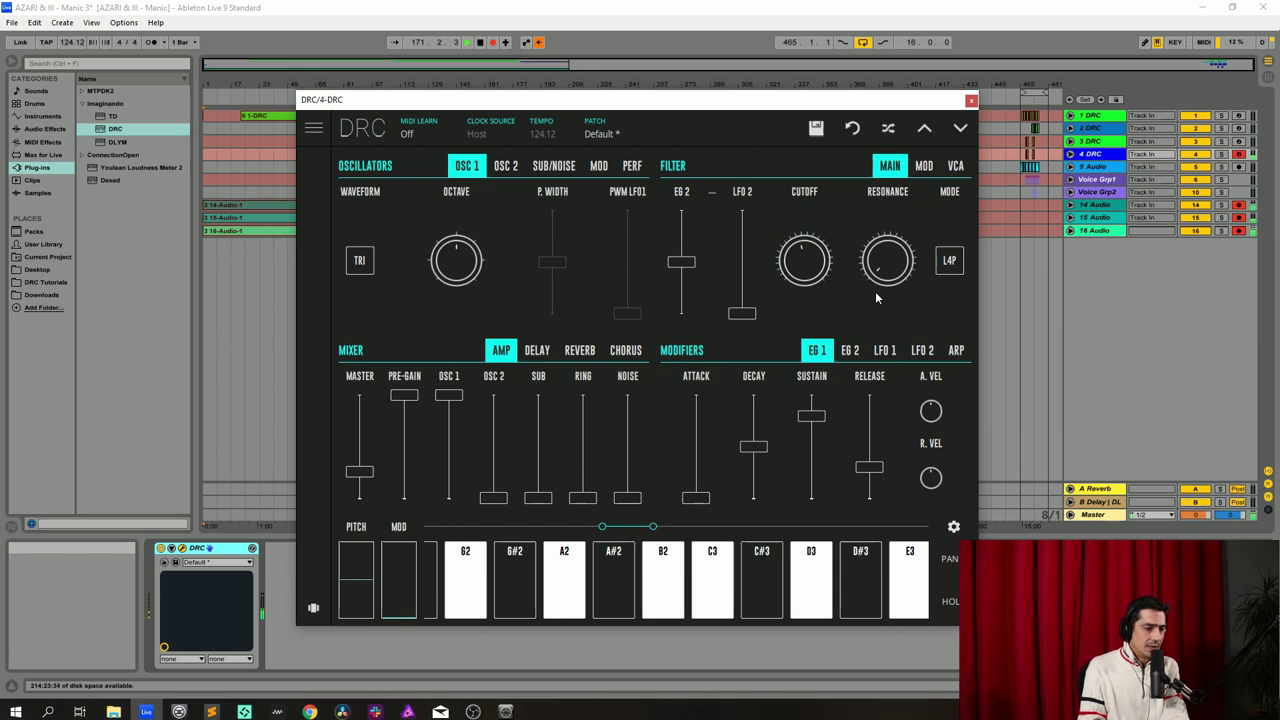
mouse_move(877, 288)
left_mouse_down()
mouse_move(897, 103)
mouse_move(879, 284)
left_mouse_up()
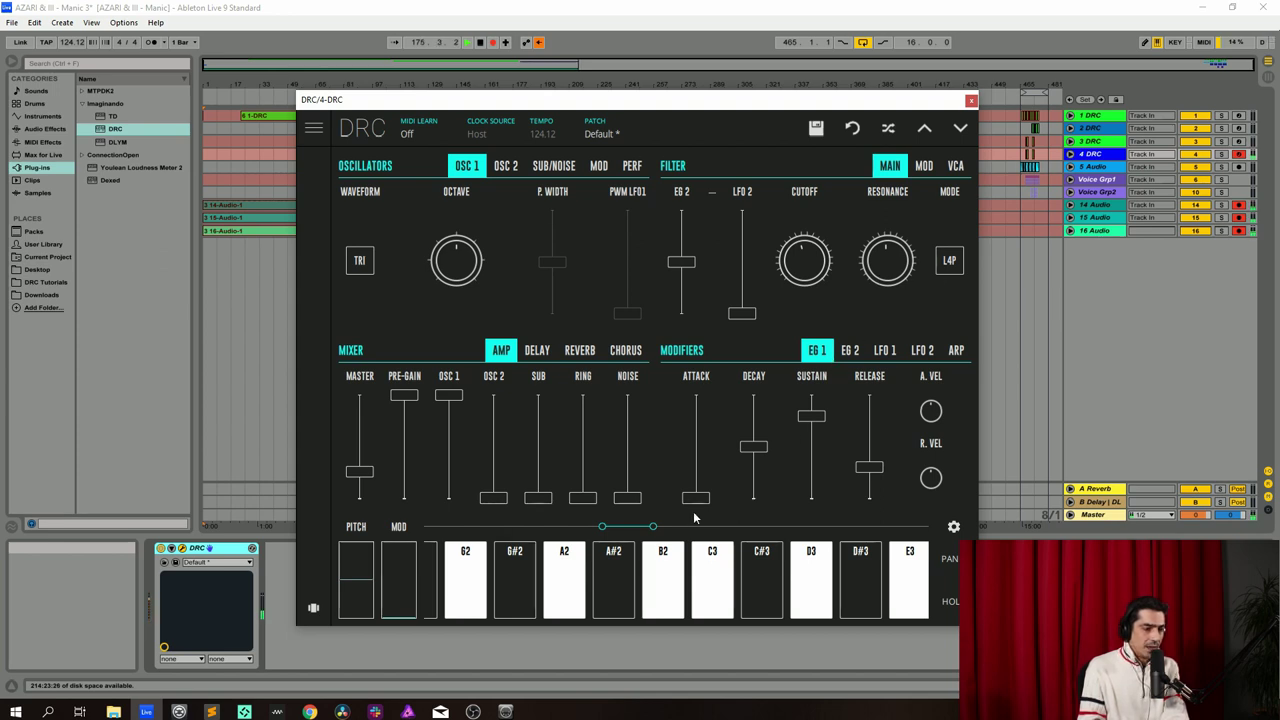
Give EG 1 a slight attack, a shorter decay, zero sustain and a slightly lower release, and set EG 2's sustain to zero.
left_click_drag(696, 498, 700, 496)
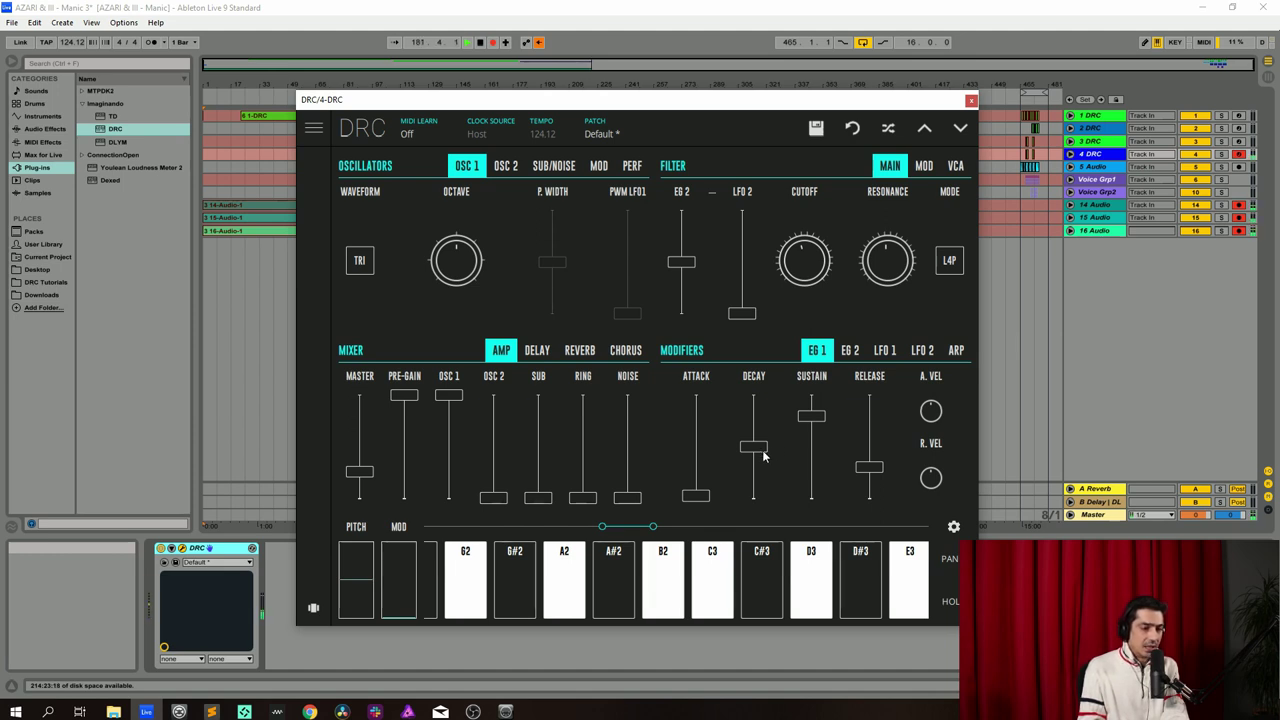
left_click_drag(755, 449, 814, 505)
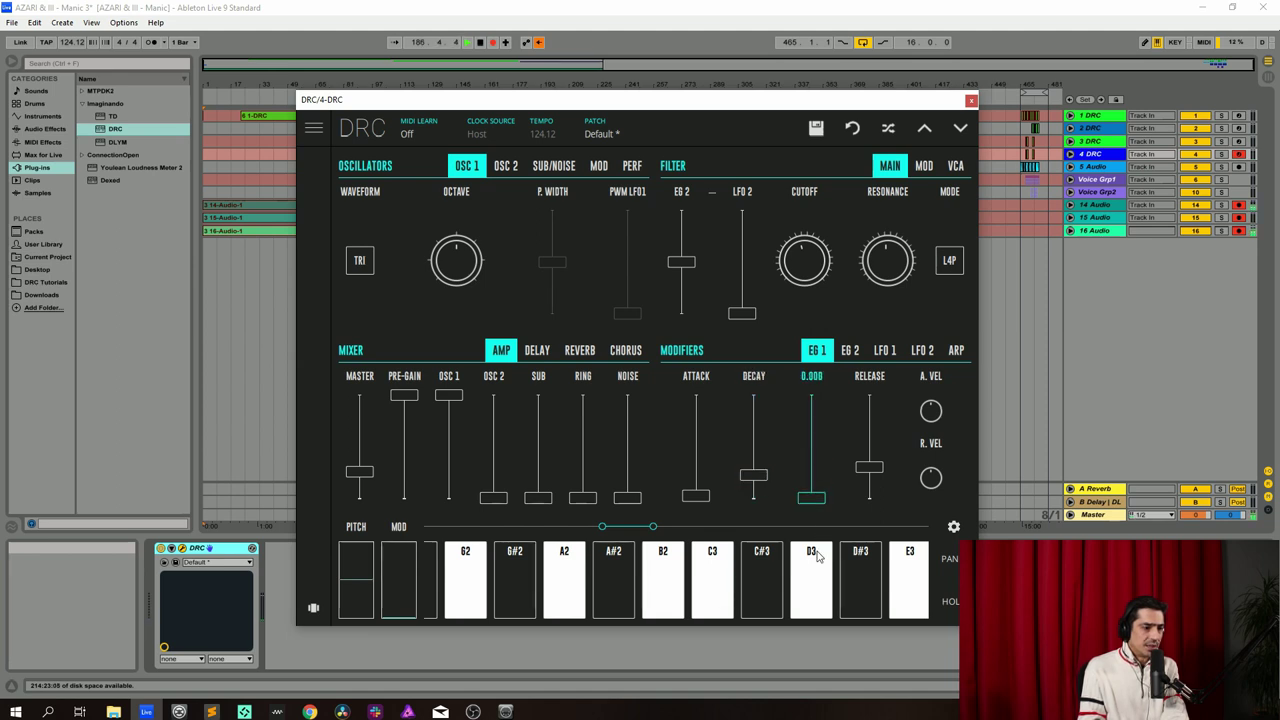
left_click_drag(869, 466, 871, 472)
left_click(852, 352)
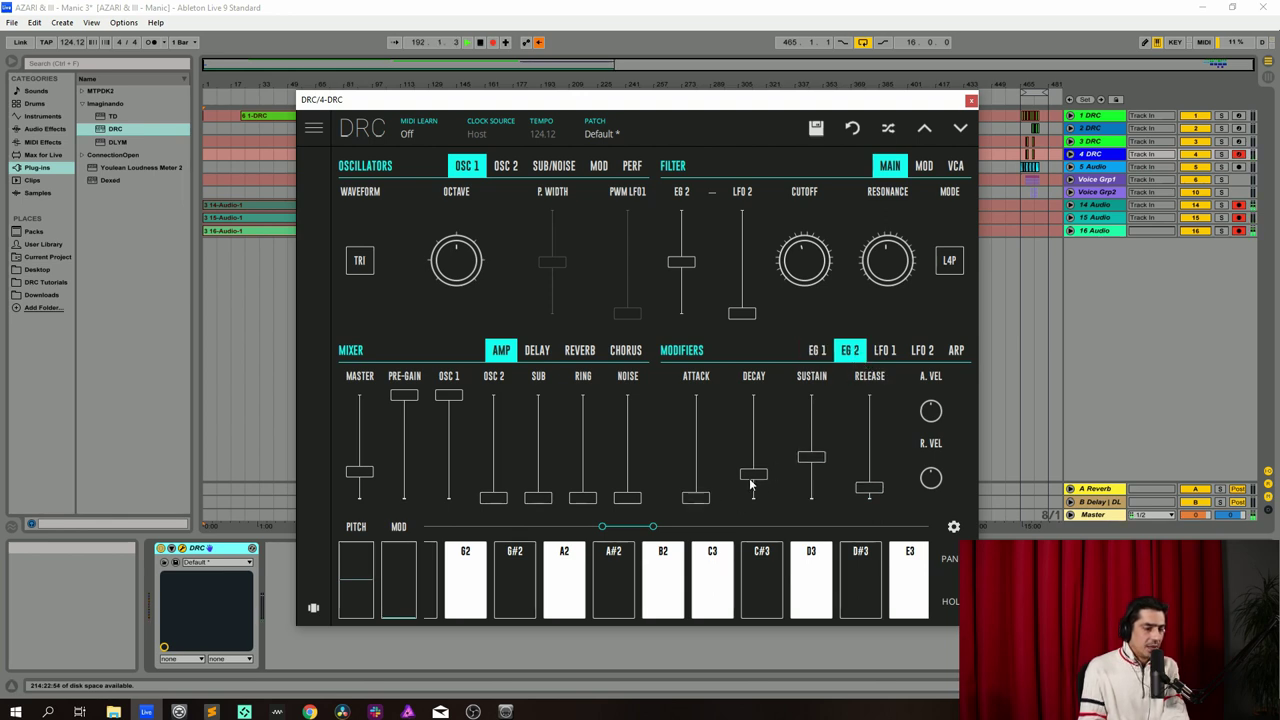
left_click_drag(750, 477, 820, 505)
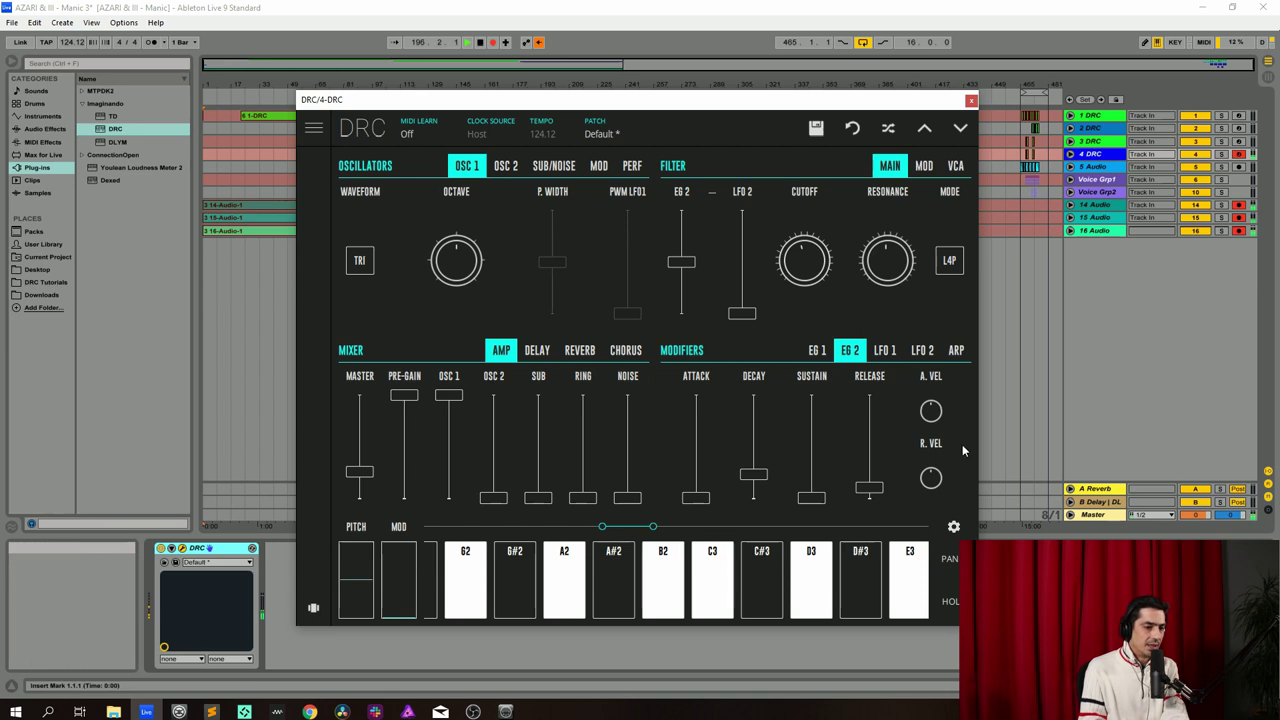
Enable the chorus with a rate of 0.100 and a depth of roughly three quarters, and close track 4's synth window.
left_click(622, 351)
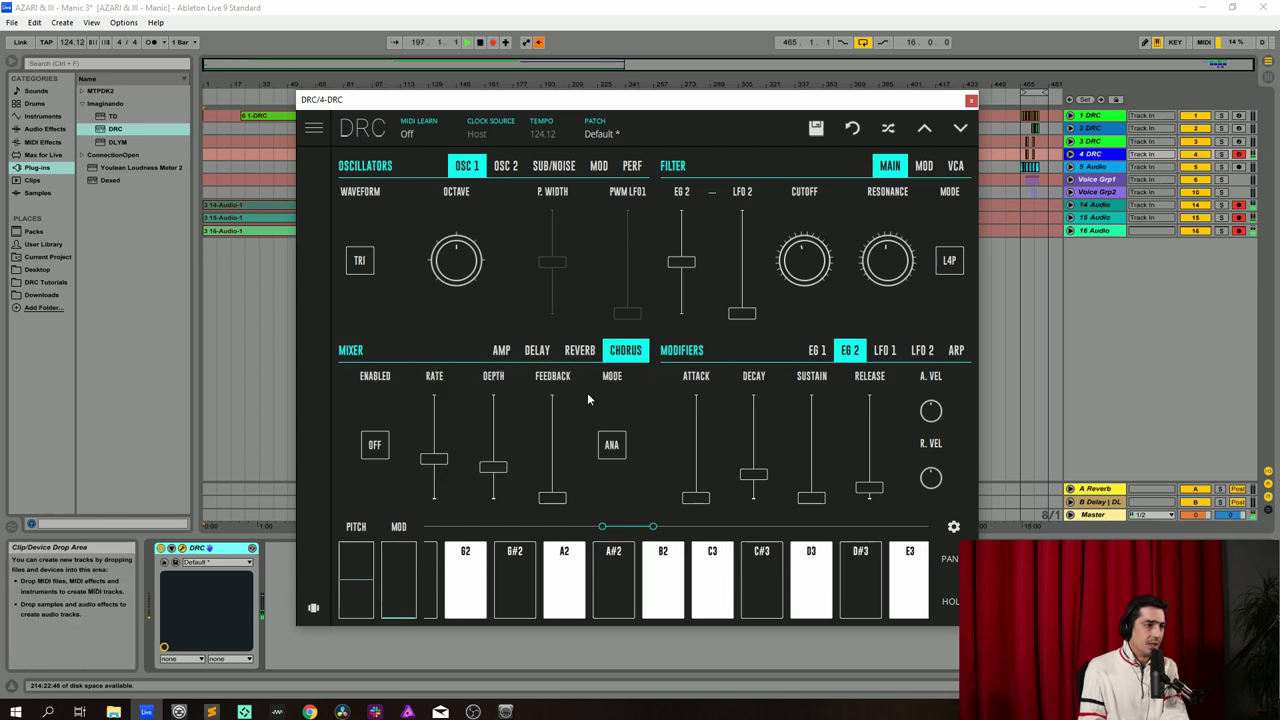
left_click(372, 455)
left_click_drag(431, 486, 494, 418)
left_click_drag(434, 487, 434, 488)
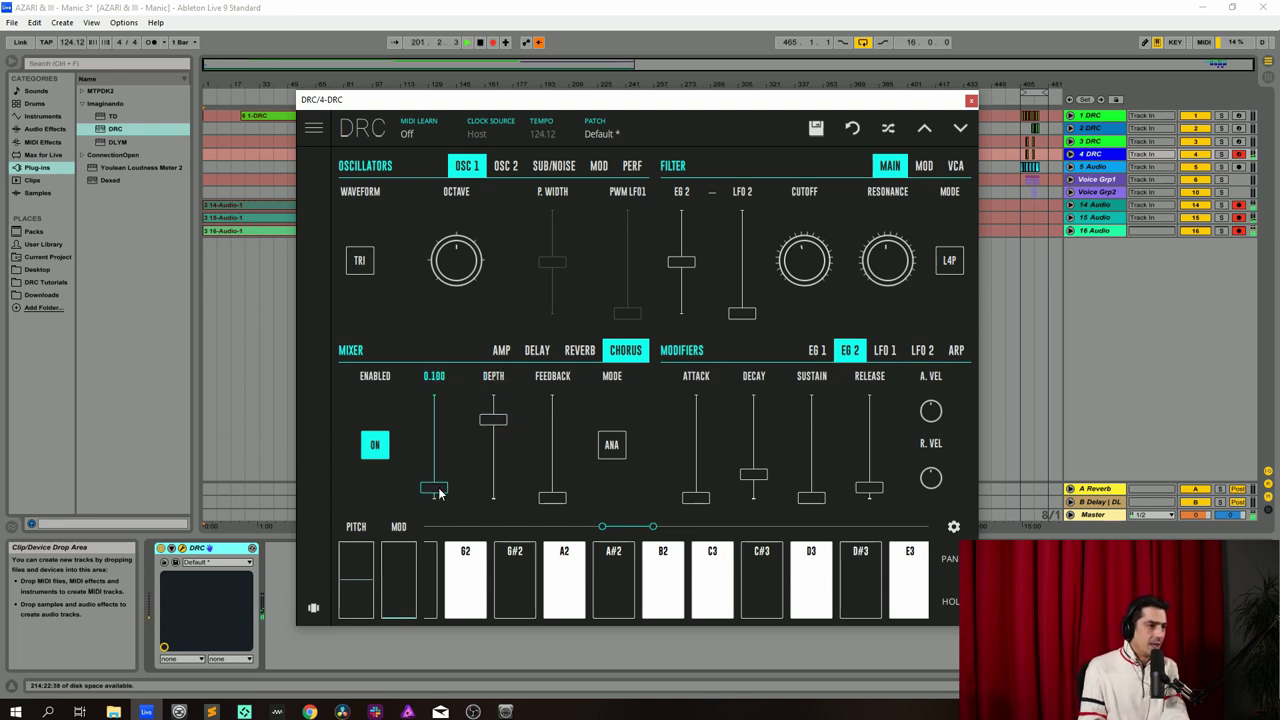
left_click(971, 102)
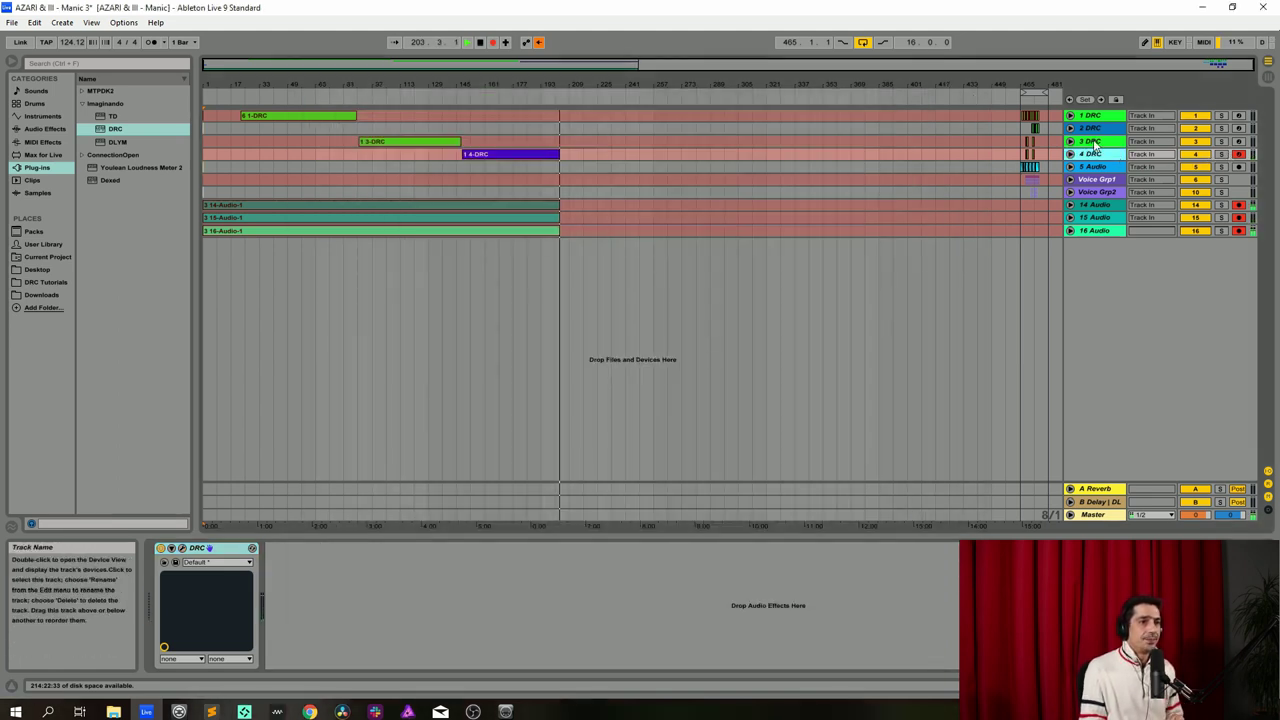
Show track 2's device chain, select its Simple Delay and arm the track for recording.
left_click(1090, 141)
left_click(1090, 128)
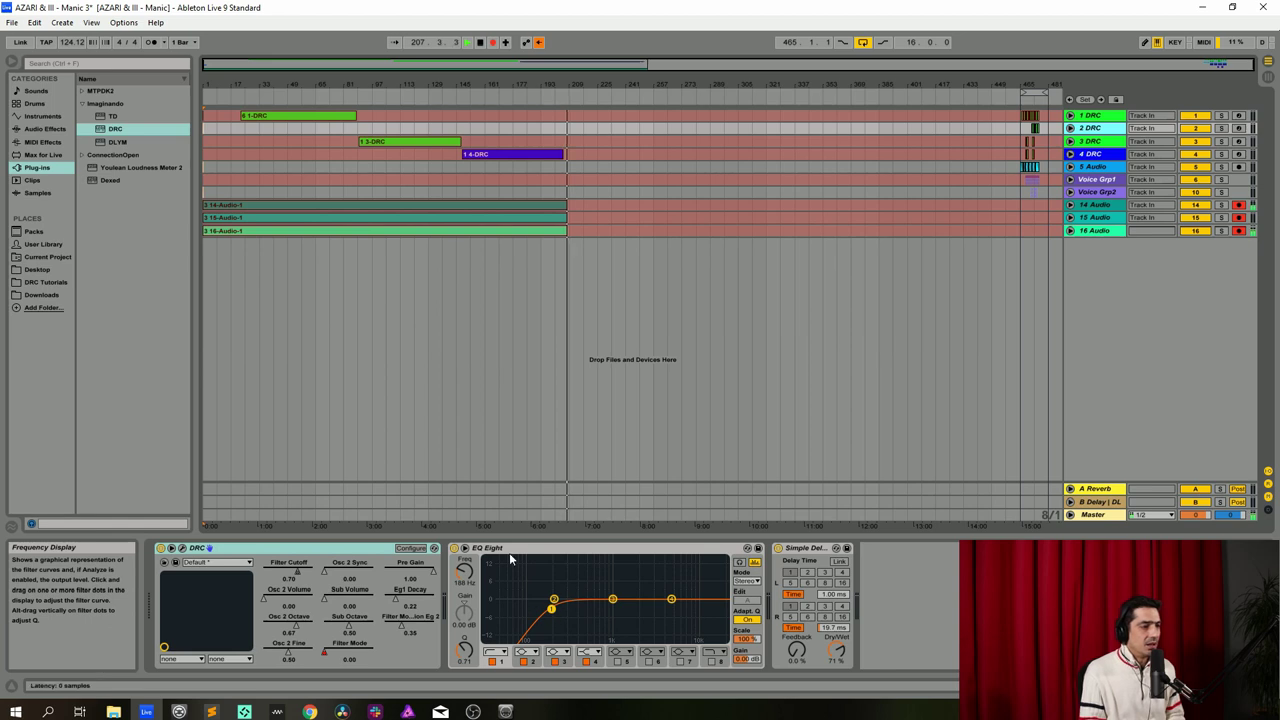
left_click(795, 549)
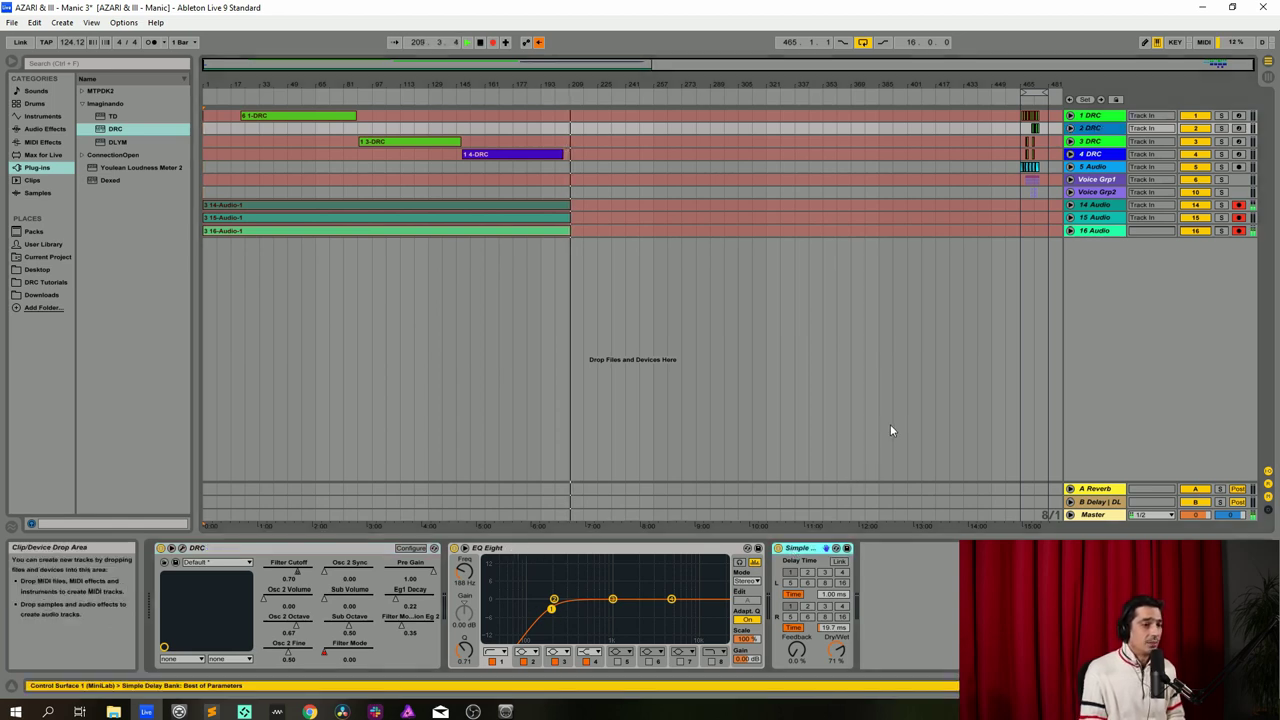
left_click(1239, 129)
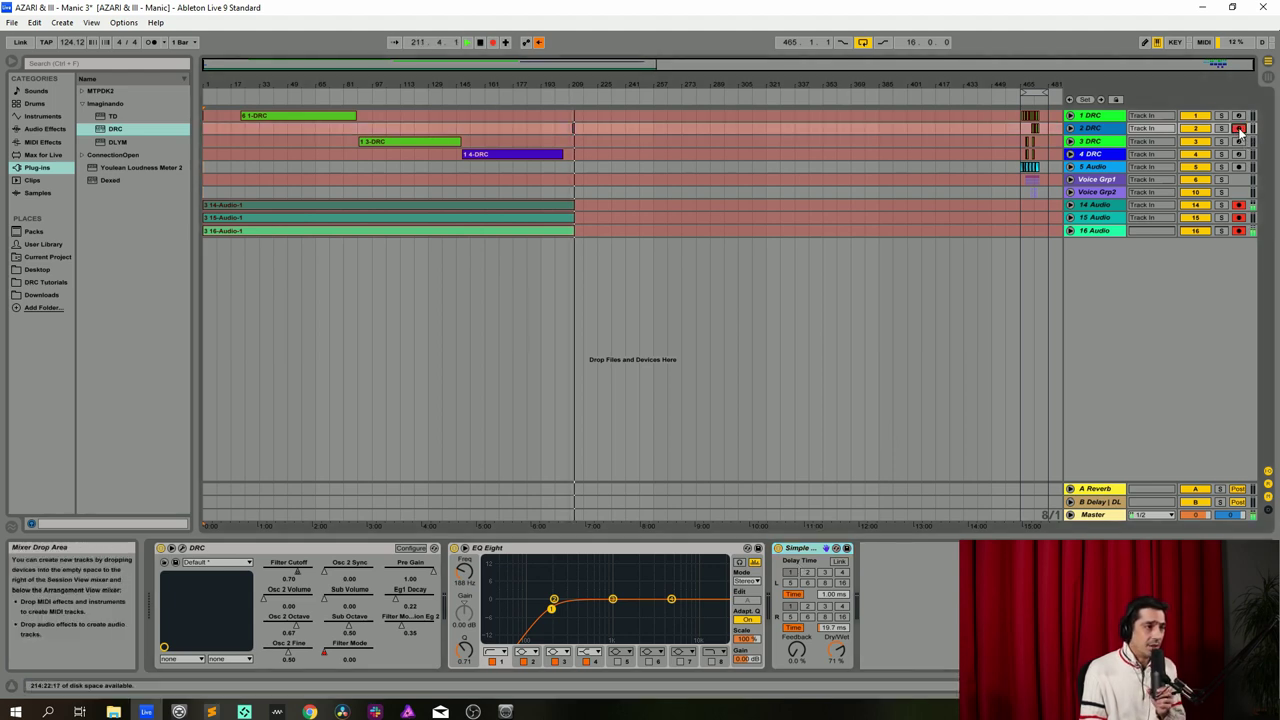
Compare track 2's sound with the Simple Delay bypassed and re-enabled.
left_click(778, 549)
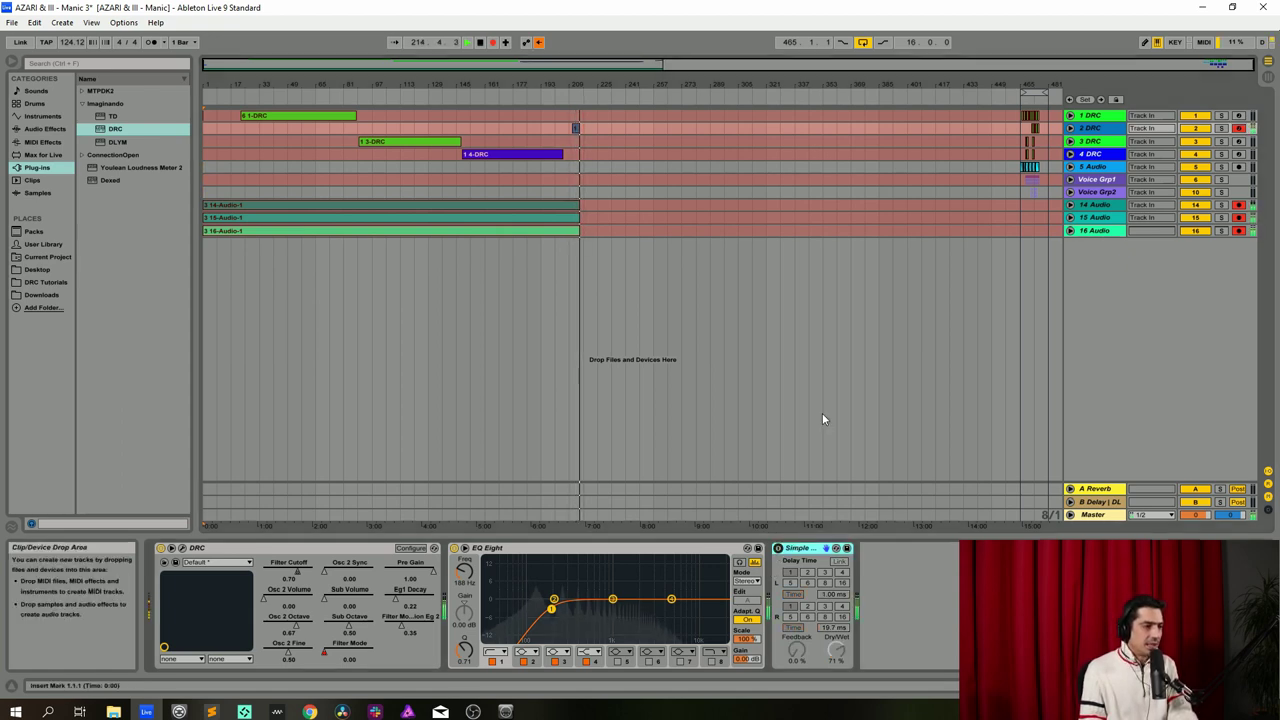
left_click(778, 549)
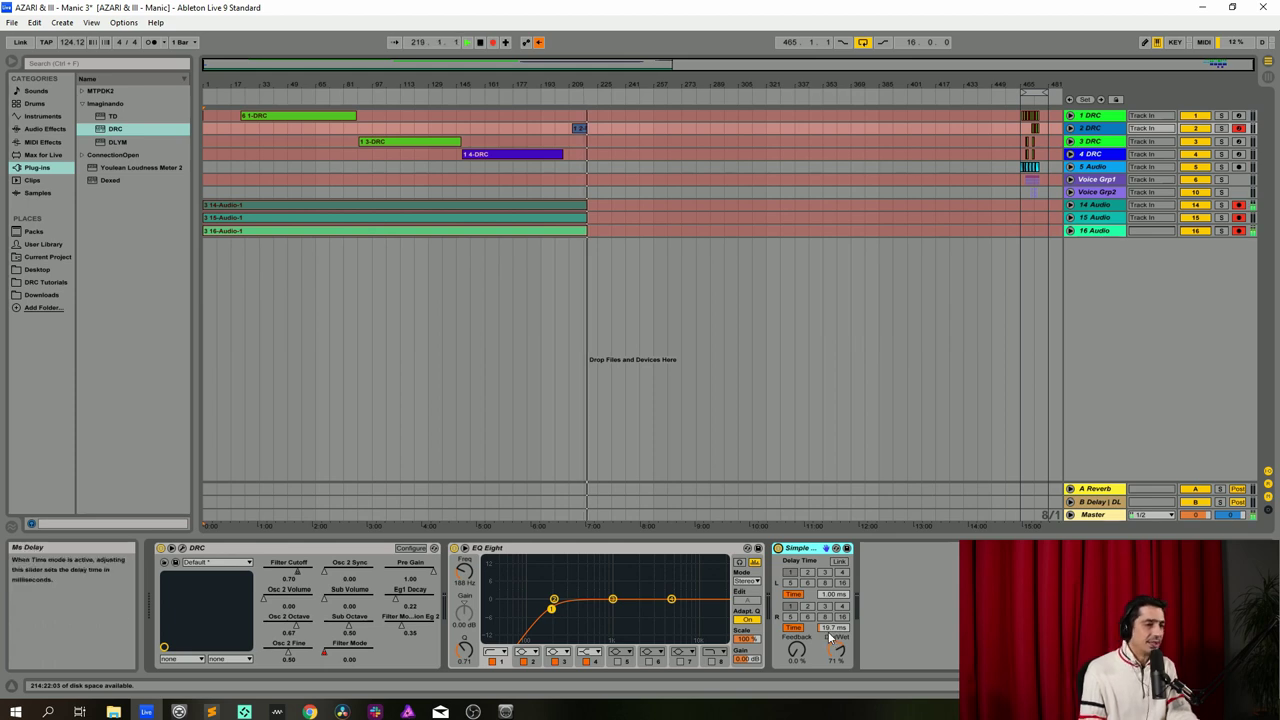
left_click_drag(840, 660, 840, 664)
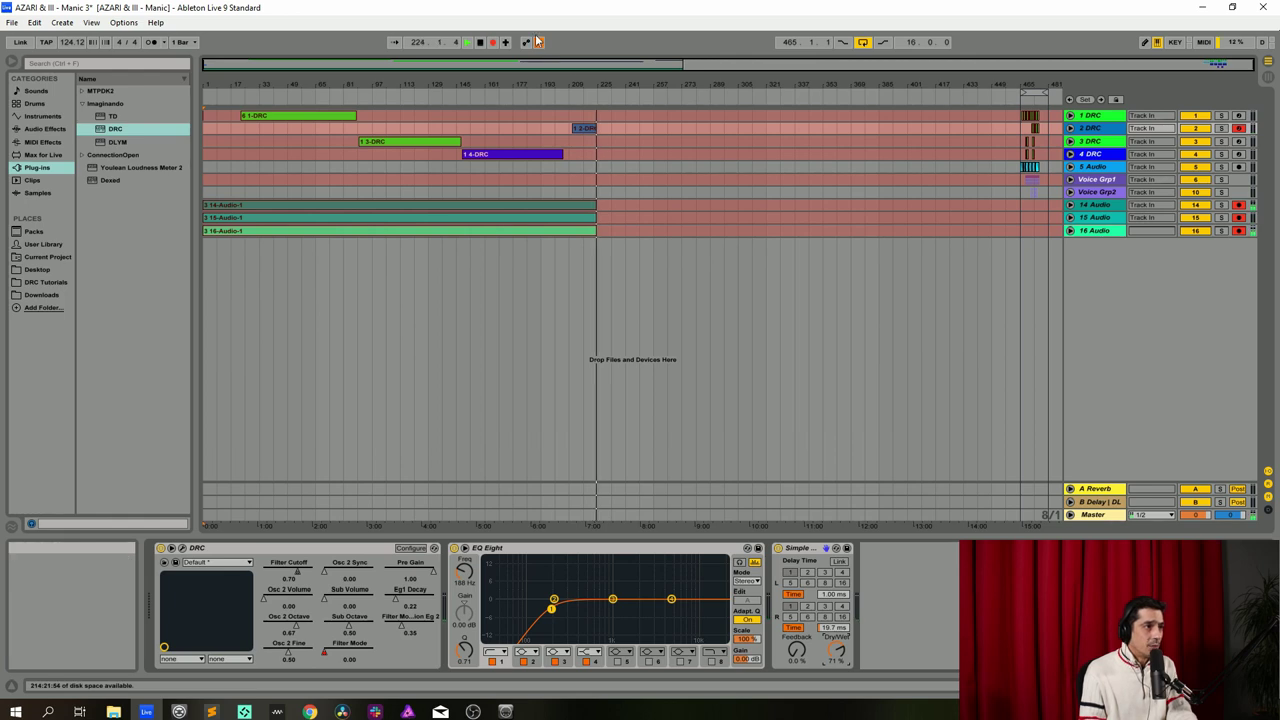
Disarm track 2 and move the looped 16-bar section across all tracks to bar 241, pausing recording only for the move.
left_click(1240, 130)
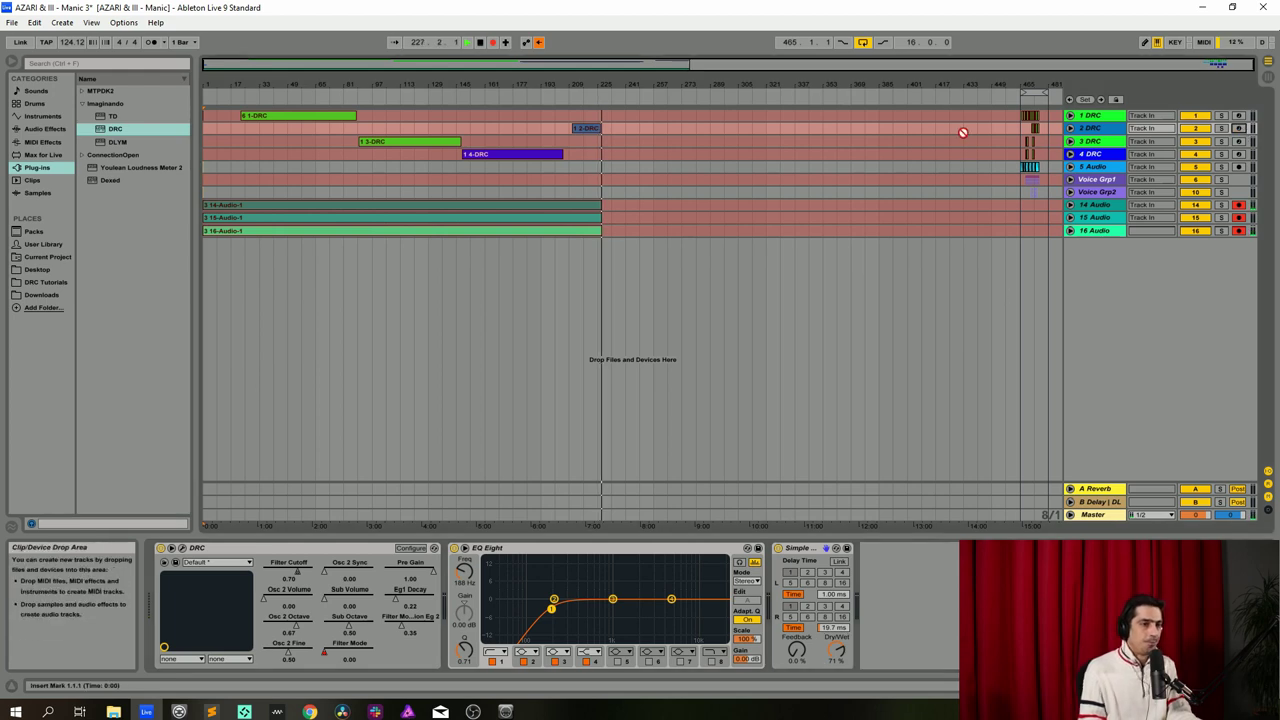
left_click(1053, 95)
left_click(497, 43)
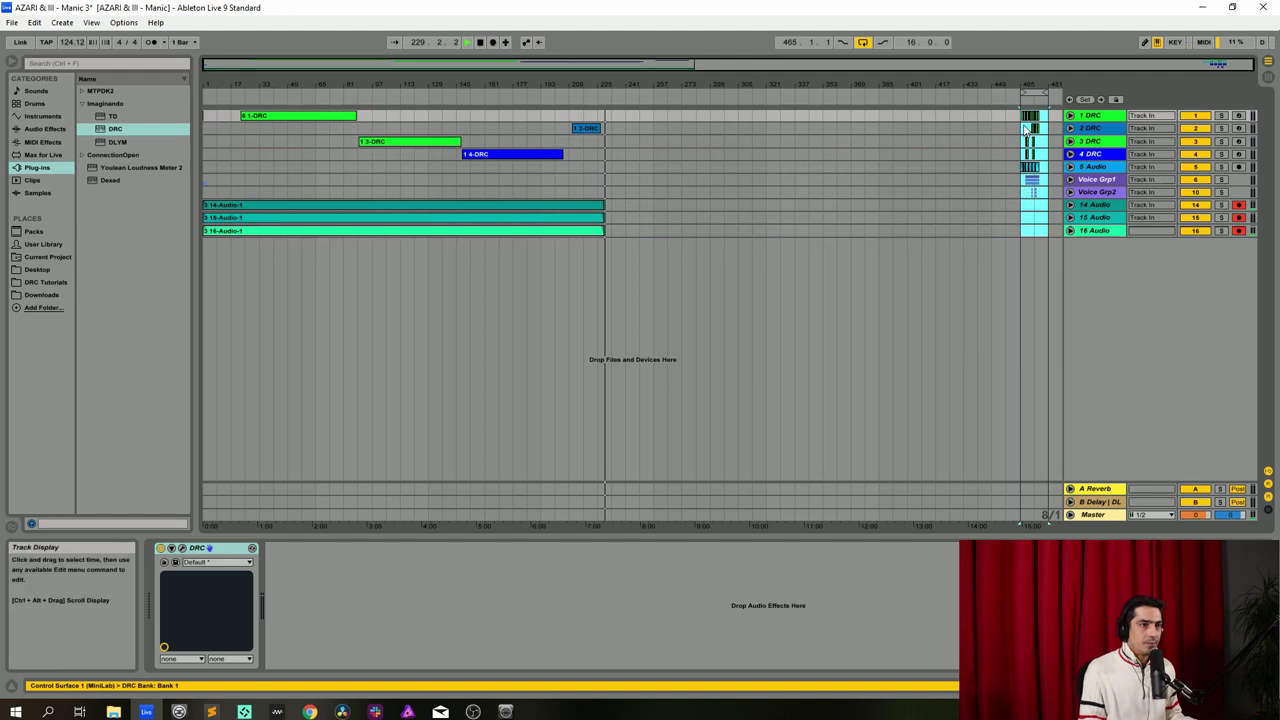
left_click_drag(948, 176, 641, 160)
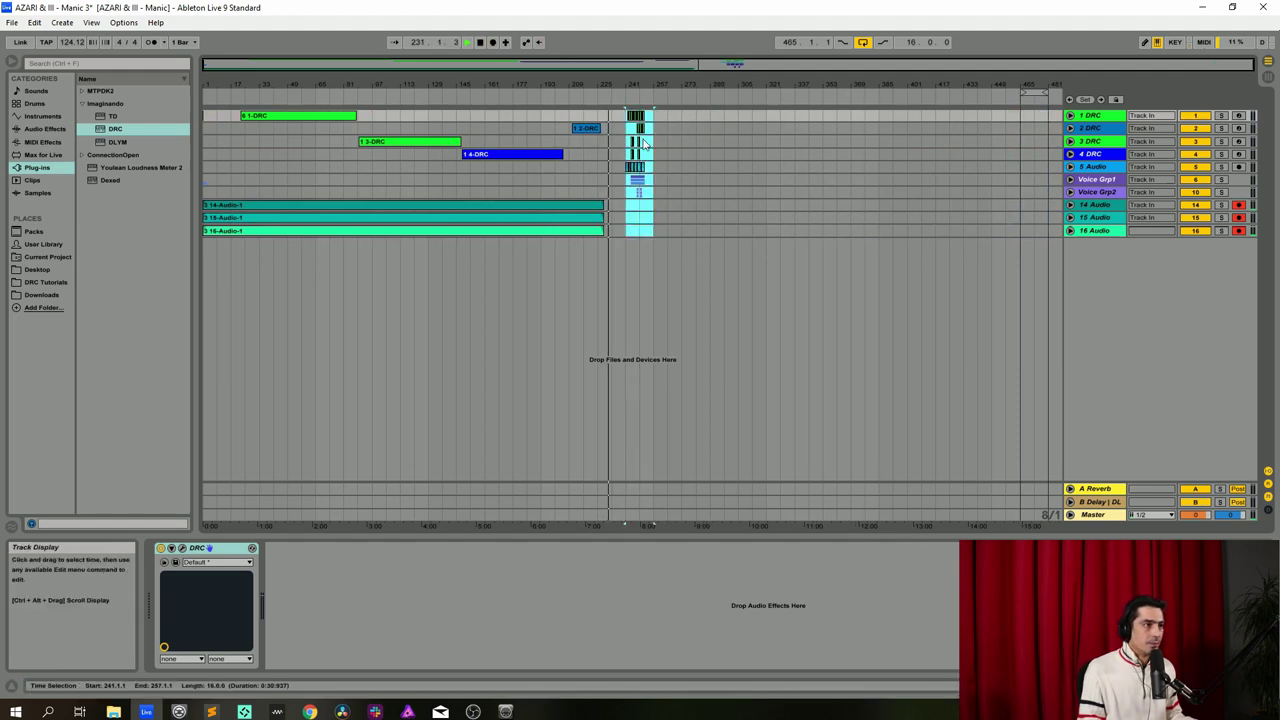
left_click(493, 43)
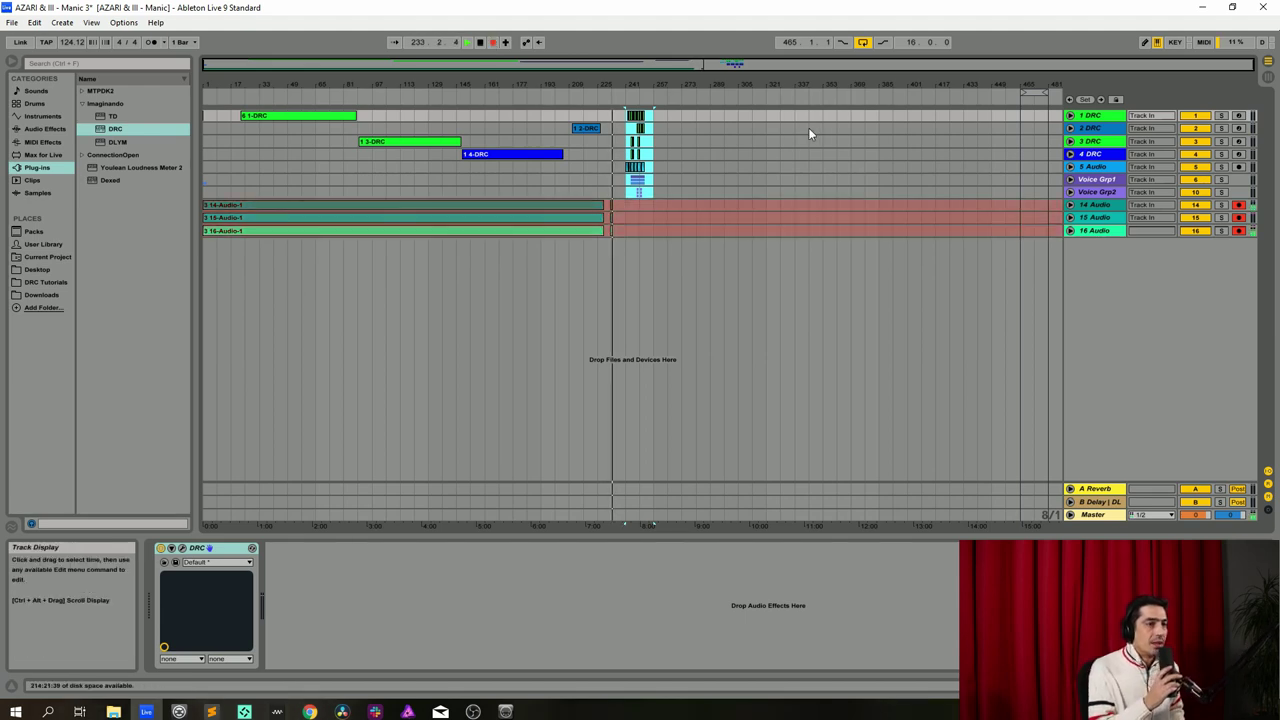
Show the device chains of tracks 2 and 3 in turn and view the relocated section in the arrangement.
left_click(1097, 130)
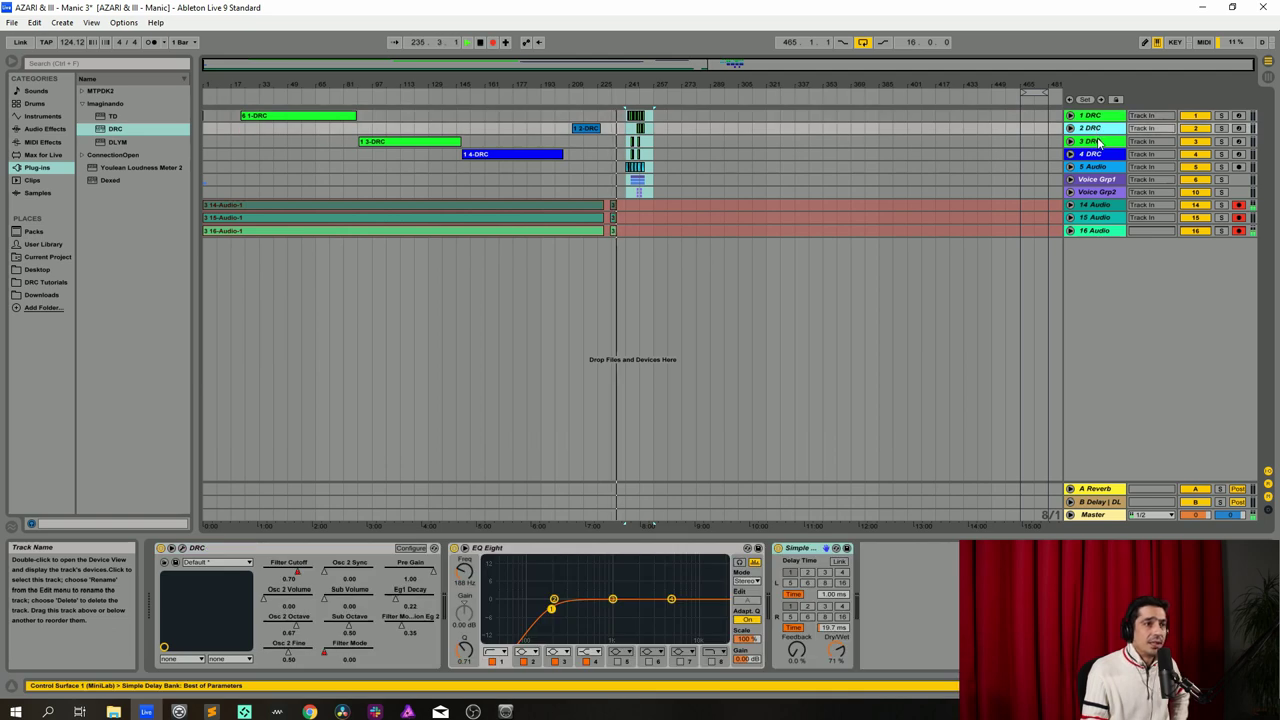
left_click(1097, 144)
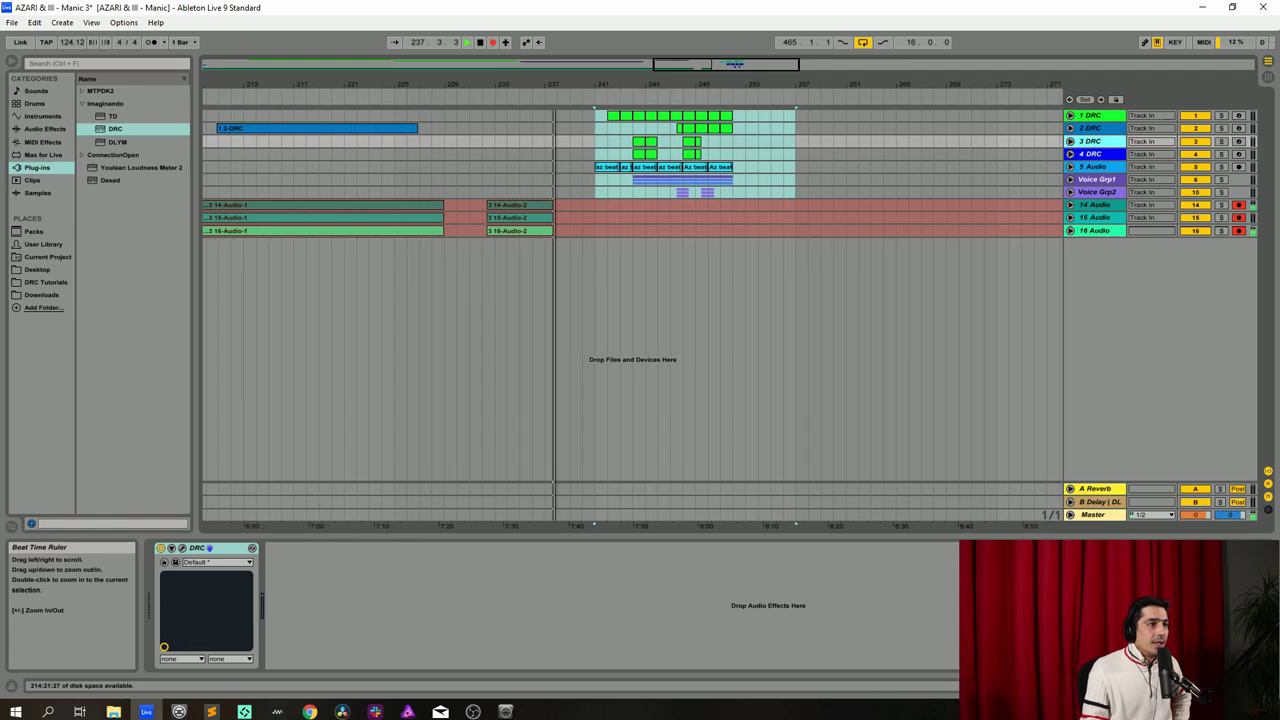
left_click_drag(643, 524, 680, 510)
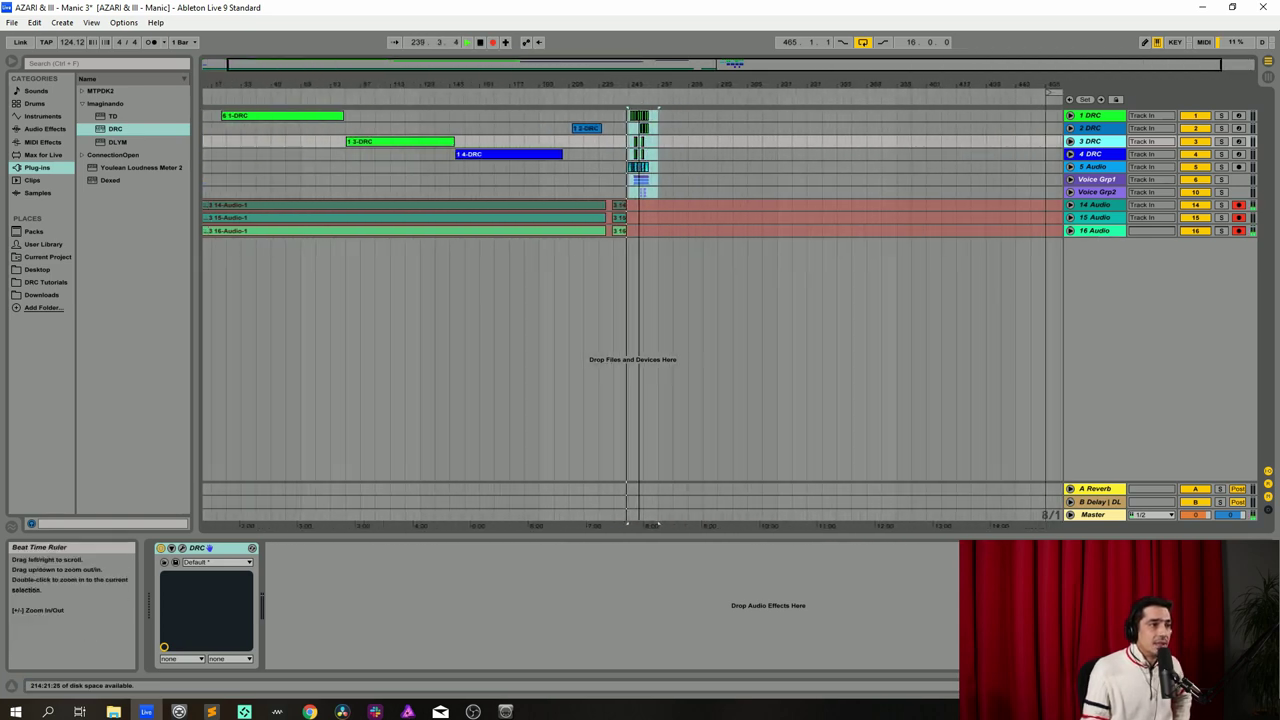